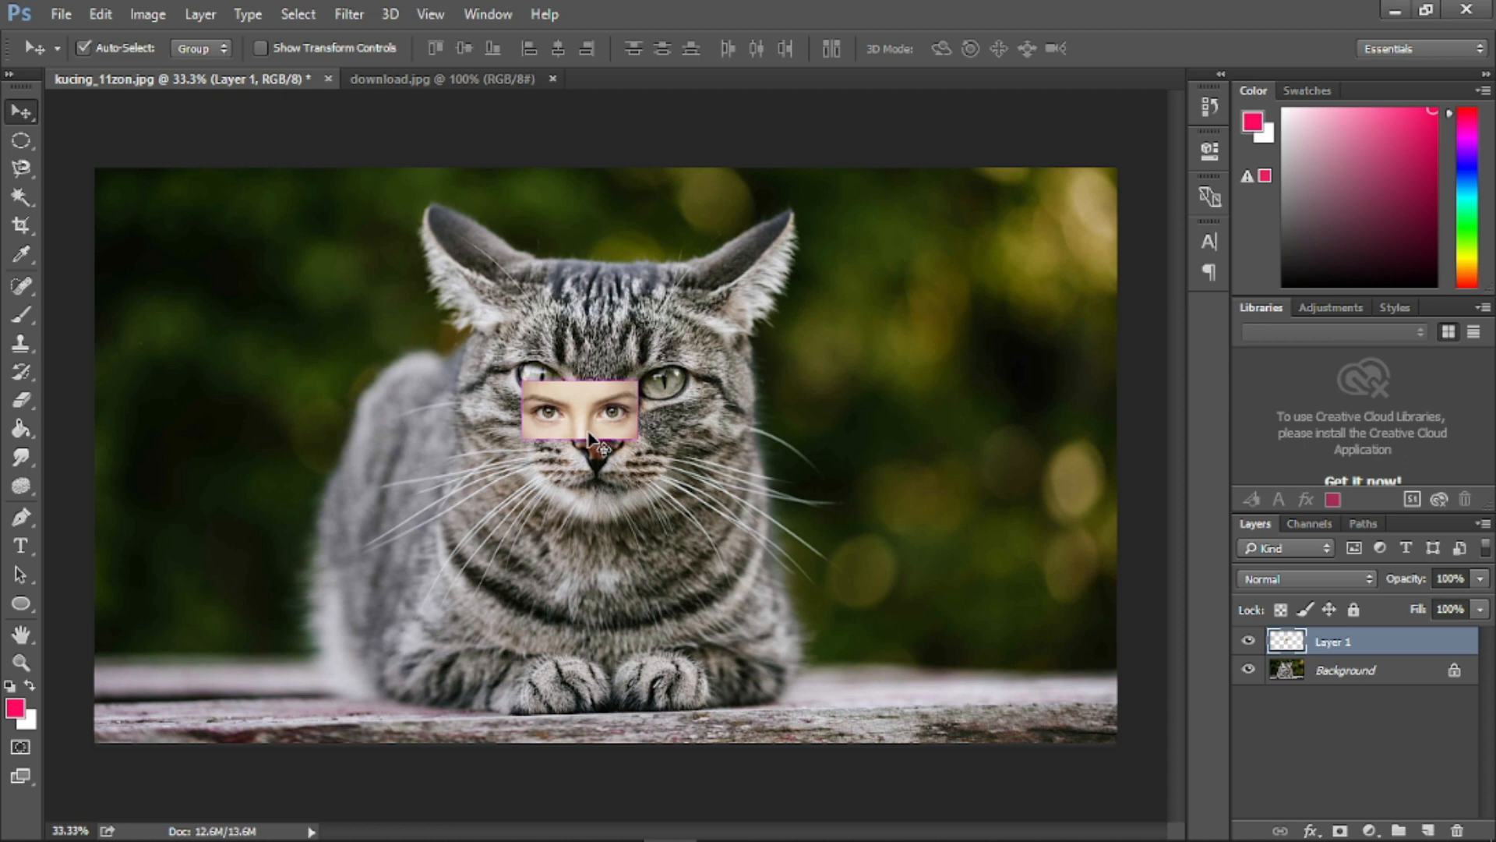
- Free-transform the human-eyes layer to about 193% width and 215% height, placed just below the cat's eyes
key("ctrl")
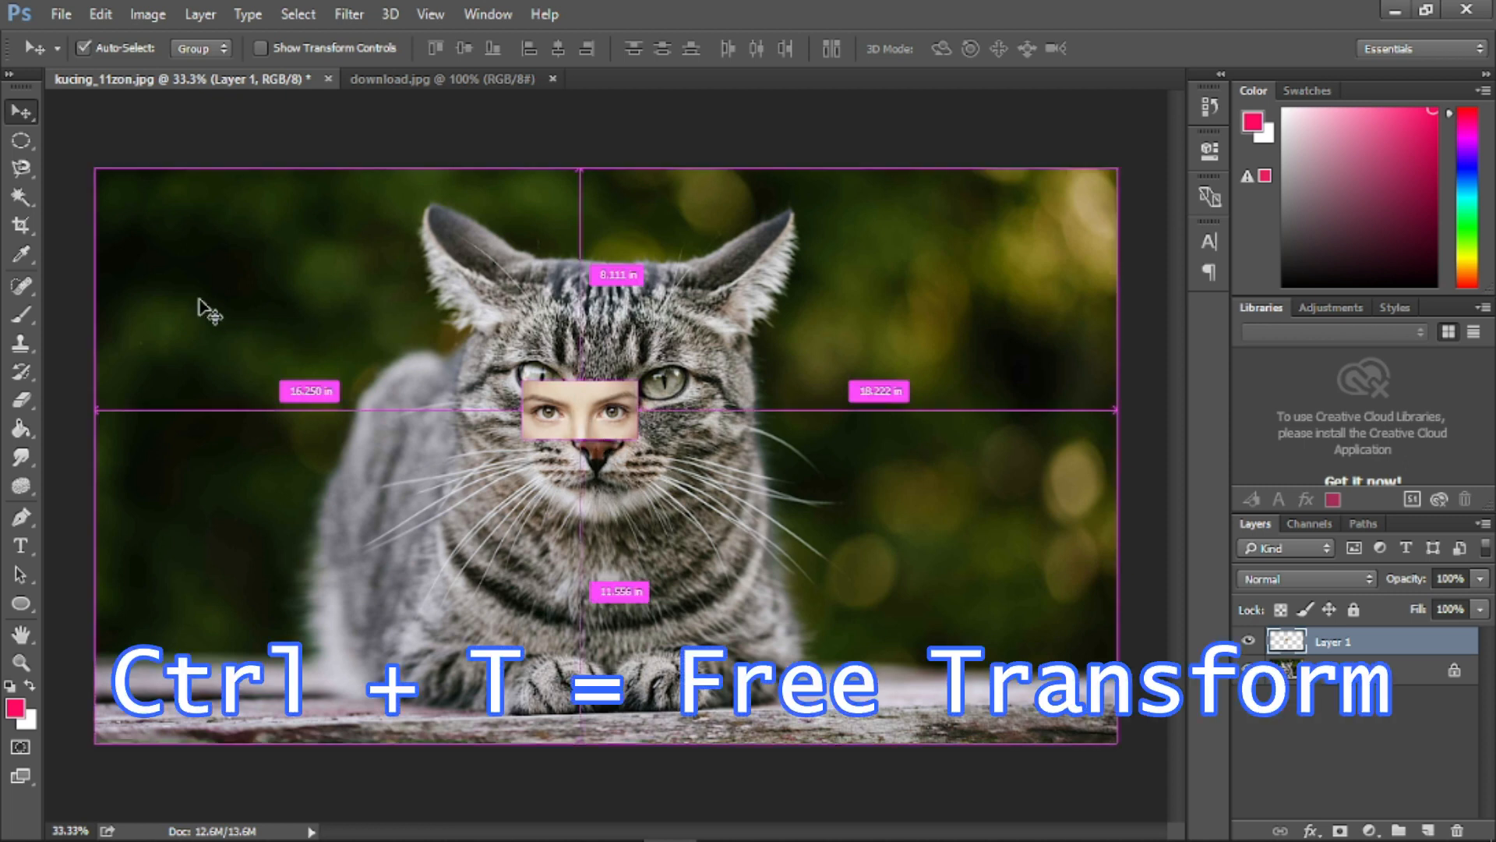
key("ctrl+t")
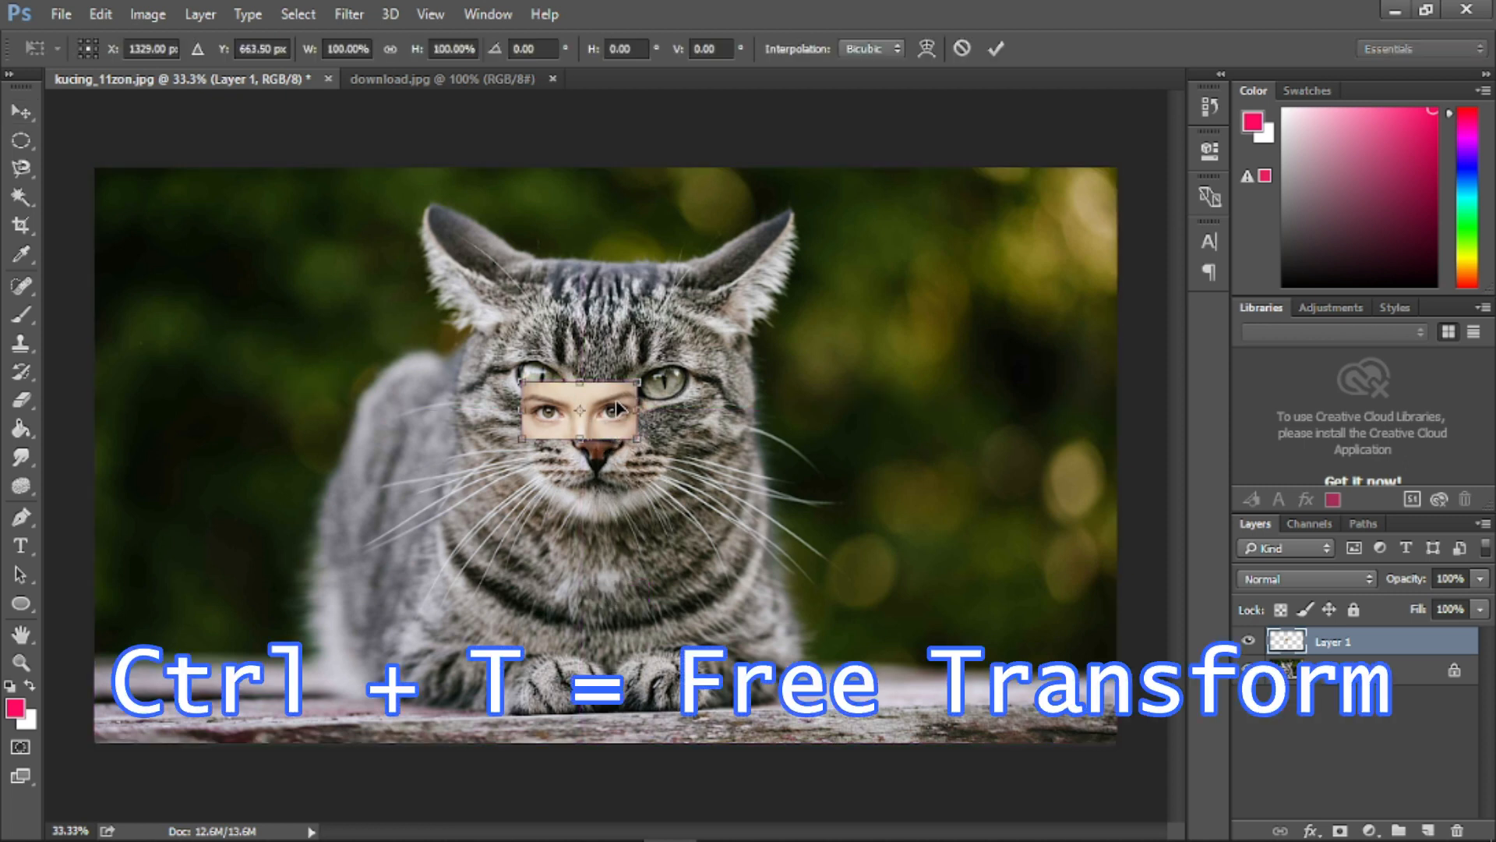
left_click_drag(638, 380, 650, 351)
left_click_drag(704, 424, 675, 505)
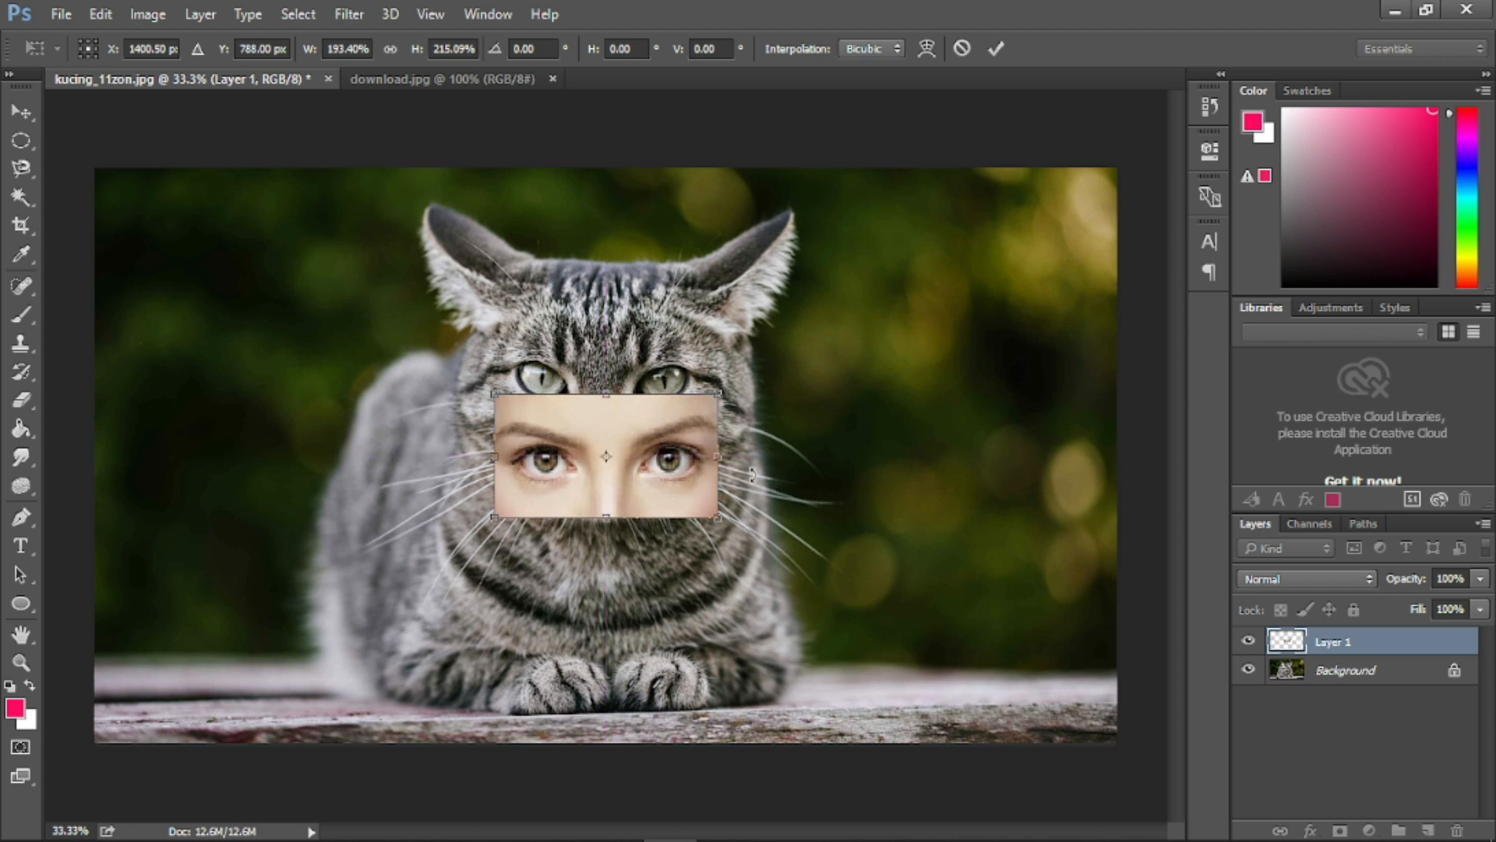
key("Return")
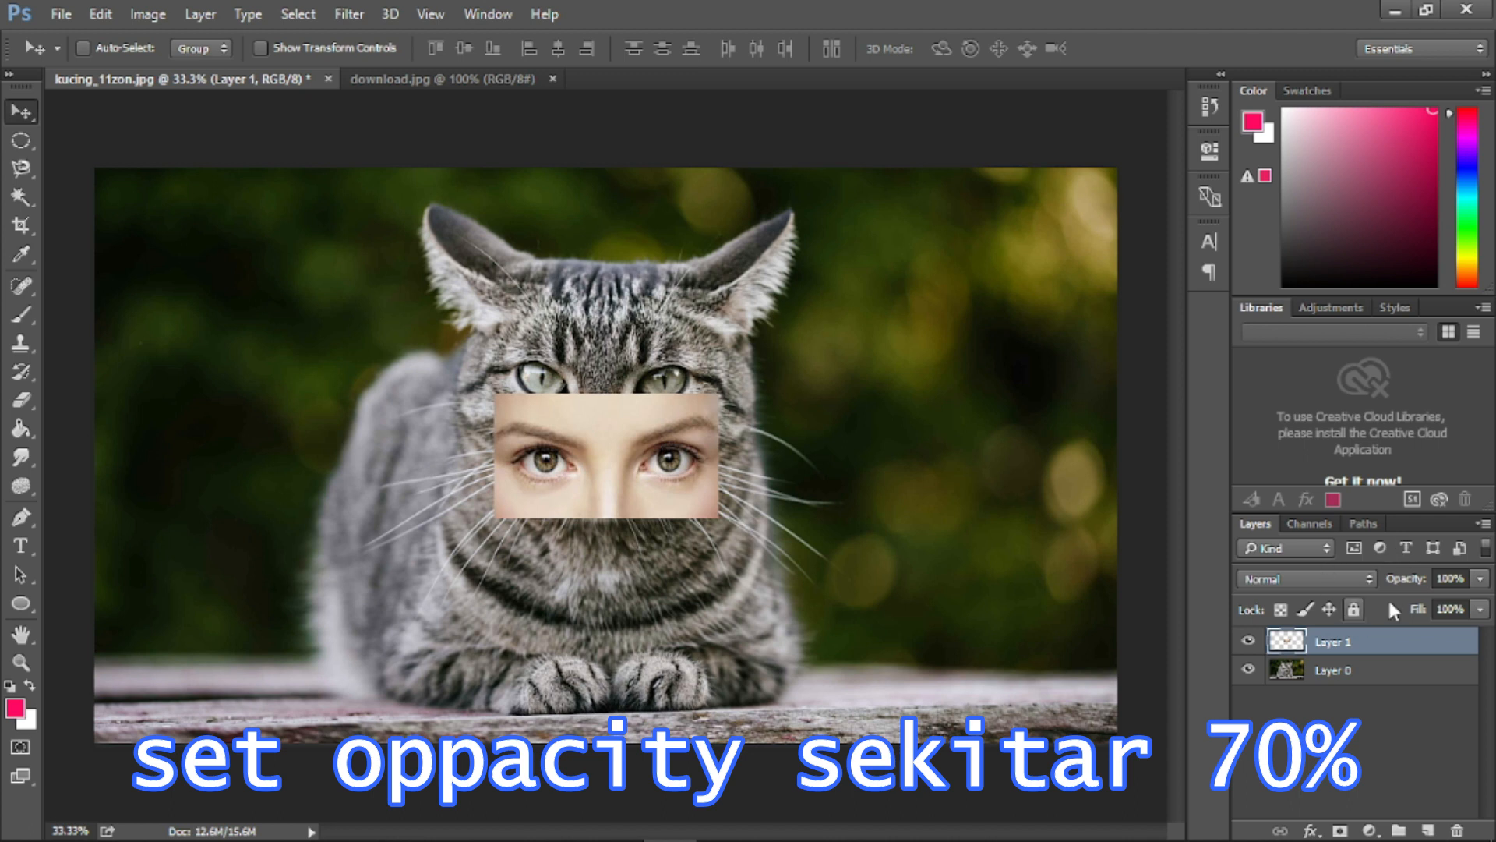
- Set Layer 1's opacity to 71% and move the human eyes exactly over the cat's eyes
left_click(1480, 579)
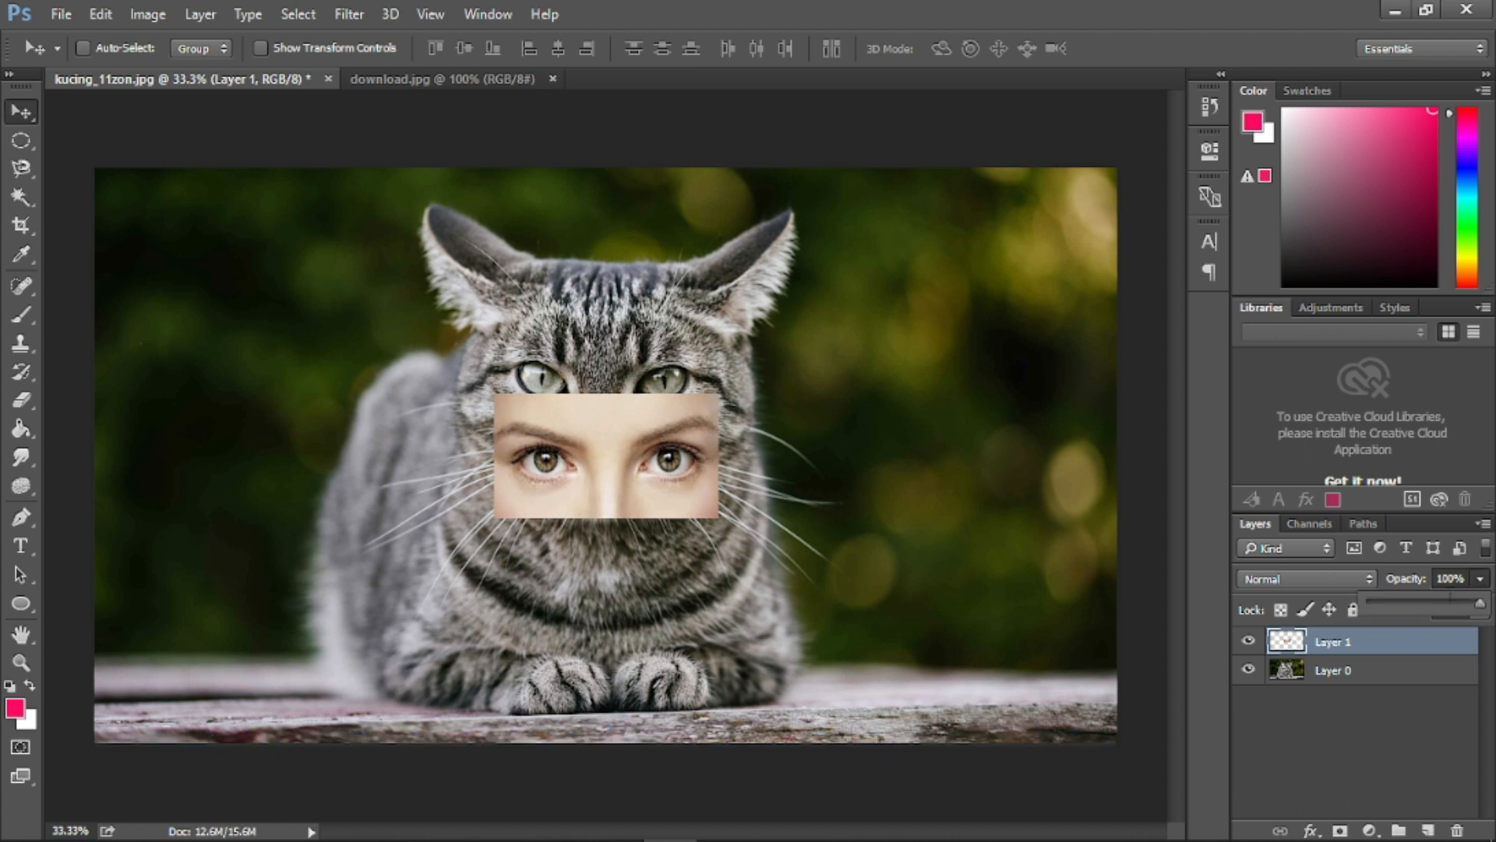
left_click(1434, 605)
left_click(1448, 605)
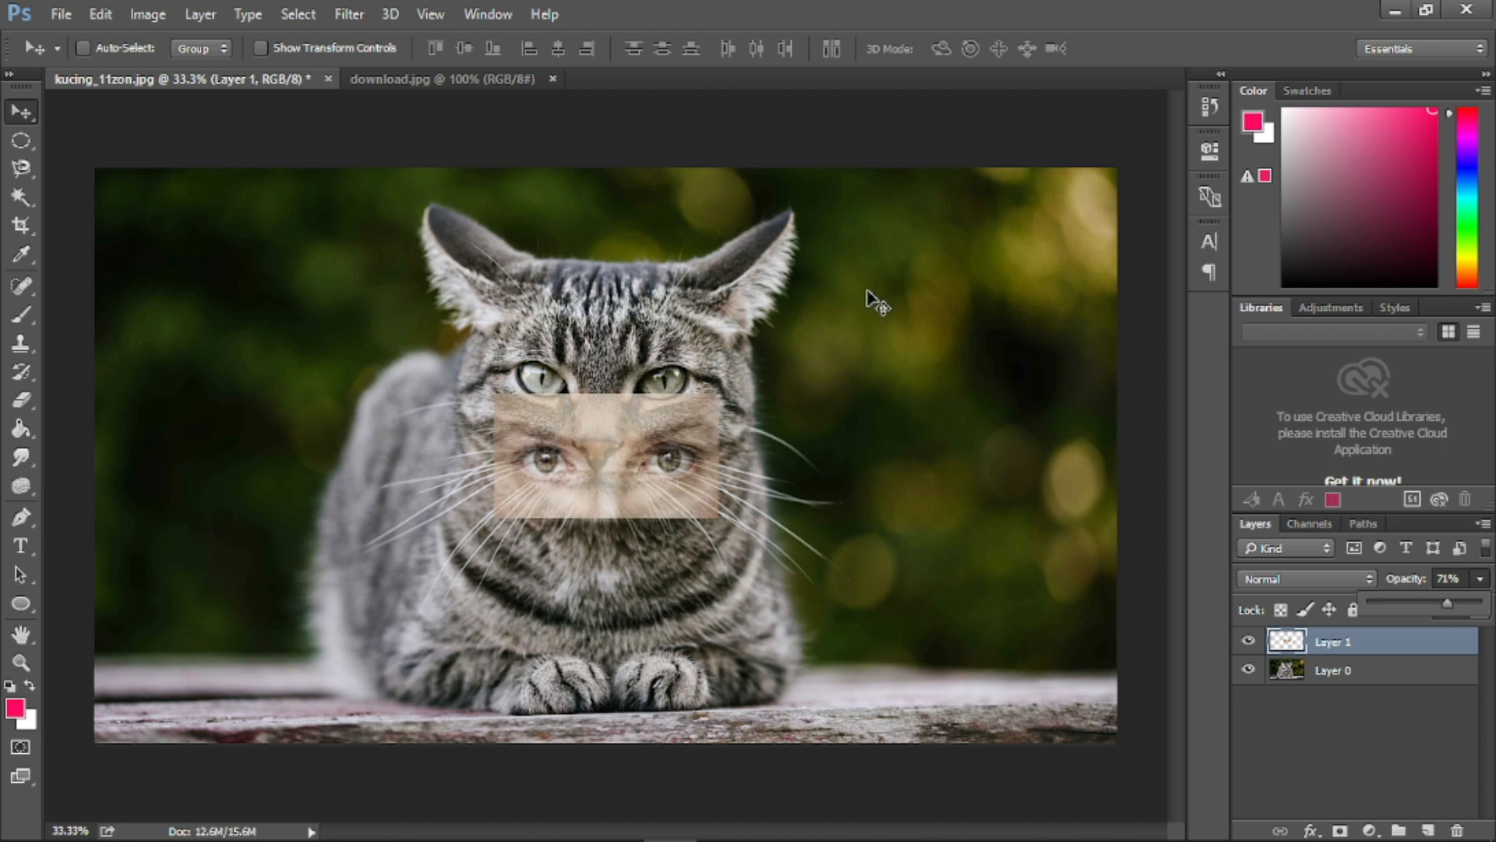
left_click_drag(629, 450, 640, 374)
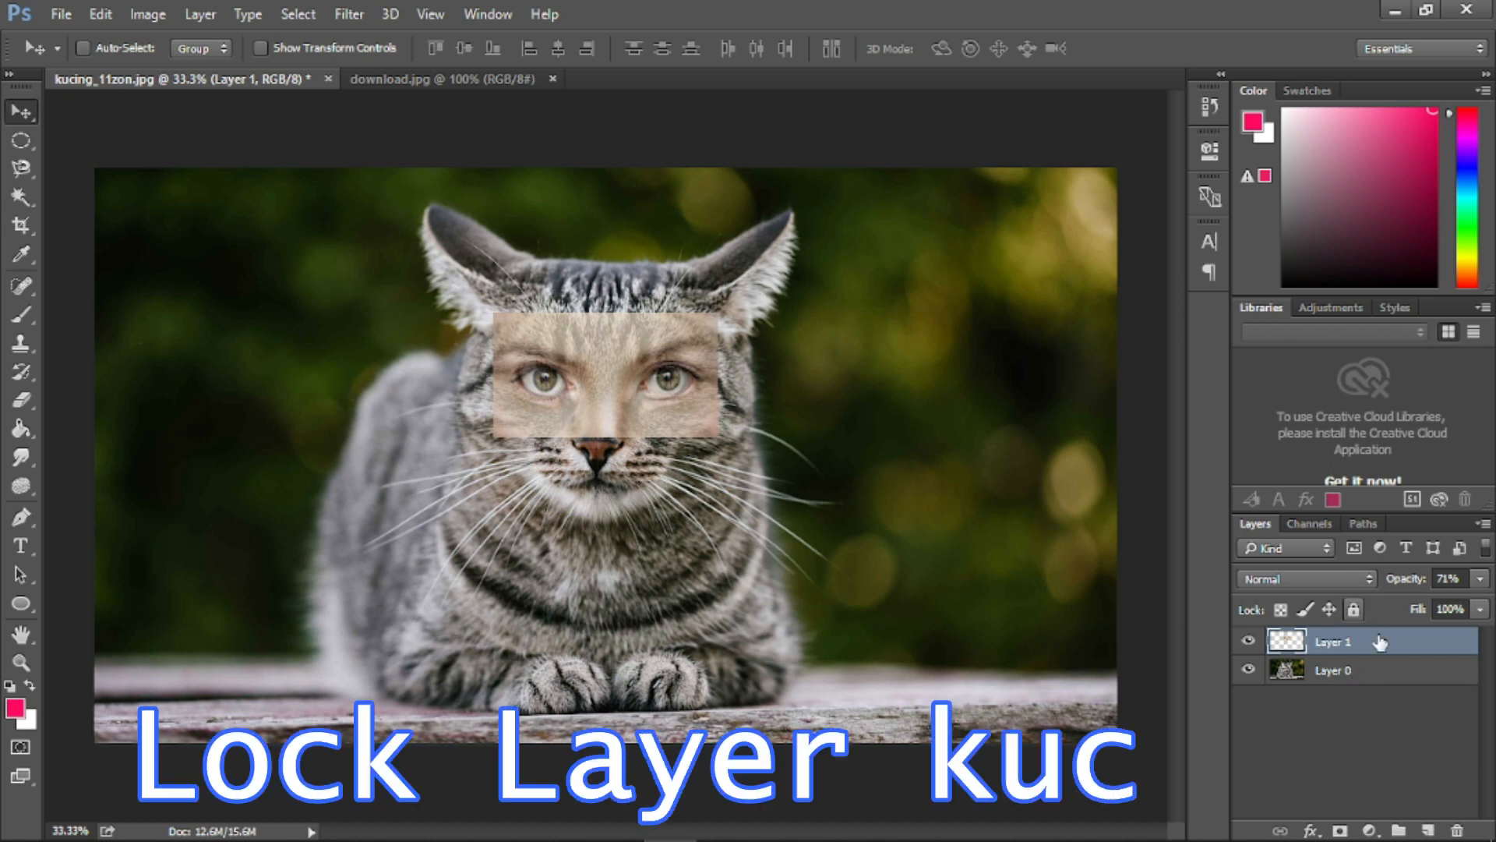
- Lock Layer 0, which holds the cat photo
left_click(1393, 661)
left_click(1354, 608)
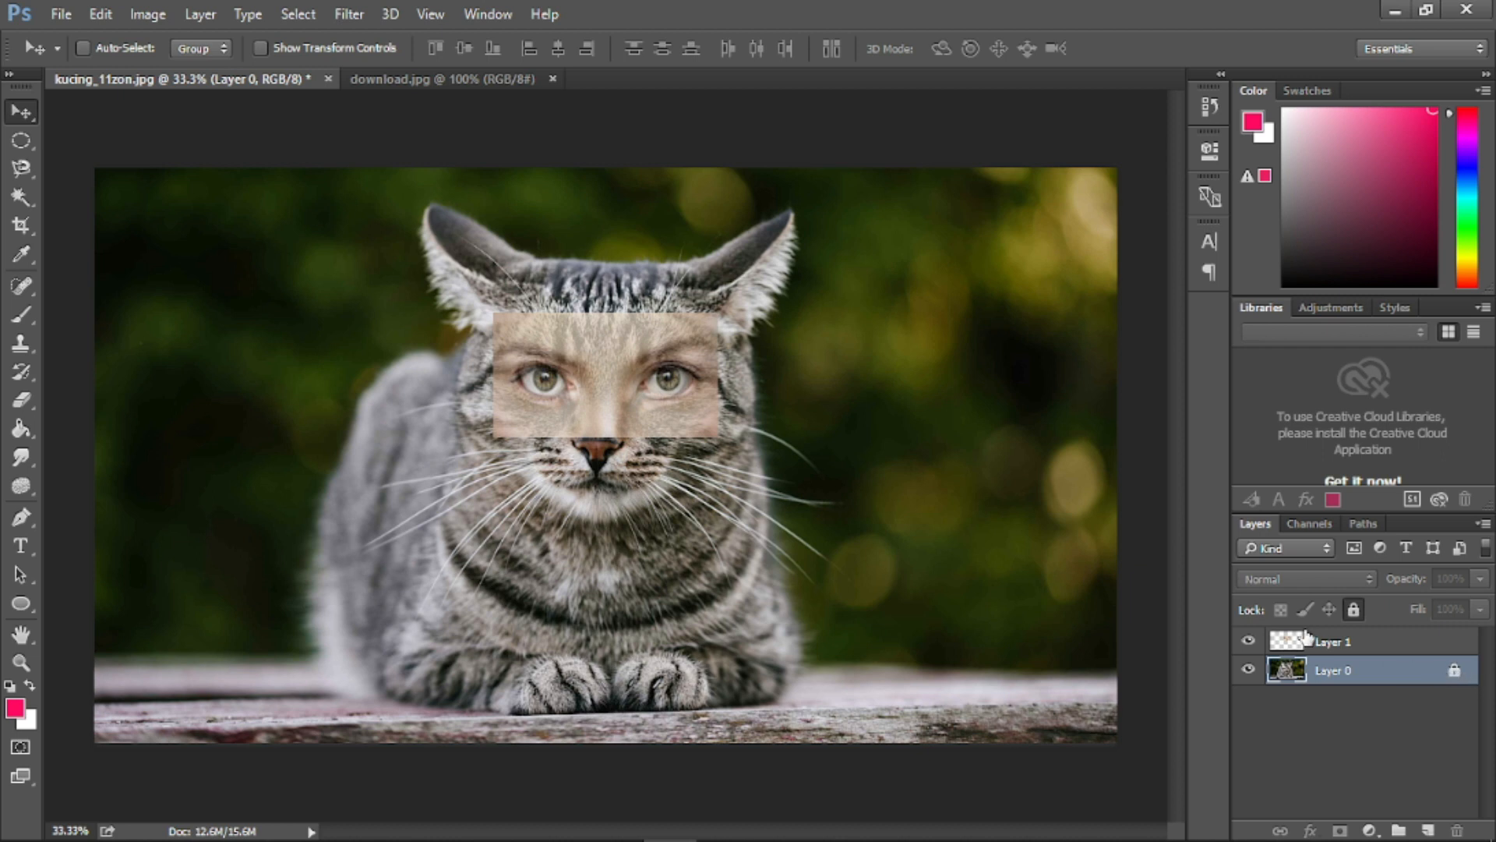
- Set up the Eraser on Layer 1 with a soft round brush, 34 px size, 9% hardness and 45% opacity
left_click(20, 402)
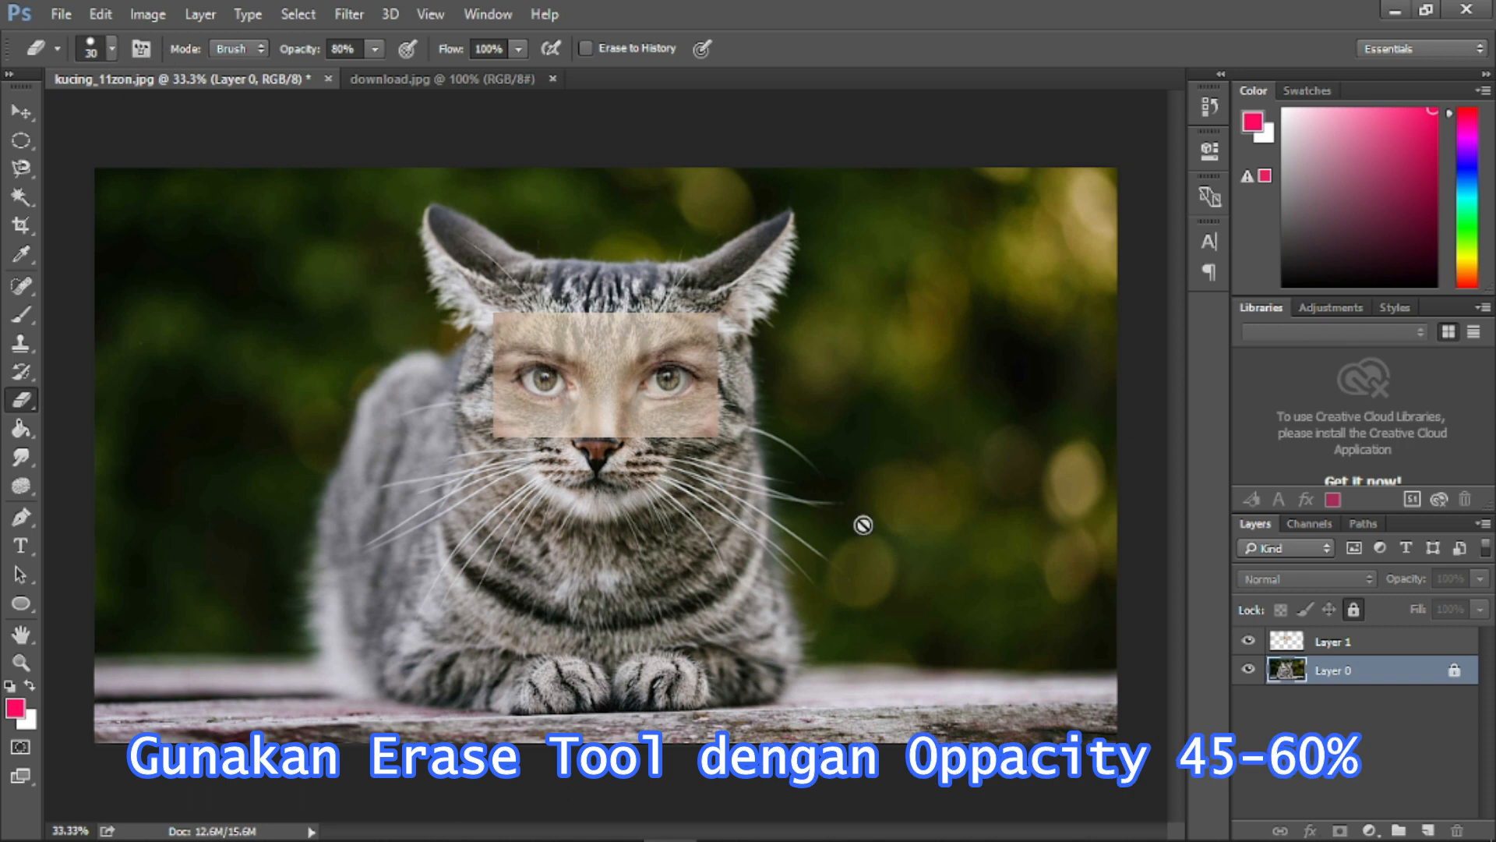
left_click(1355, 642)
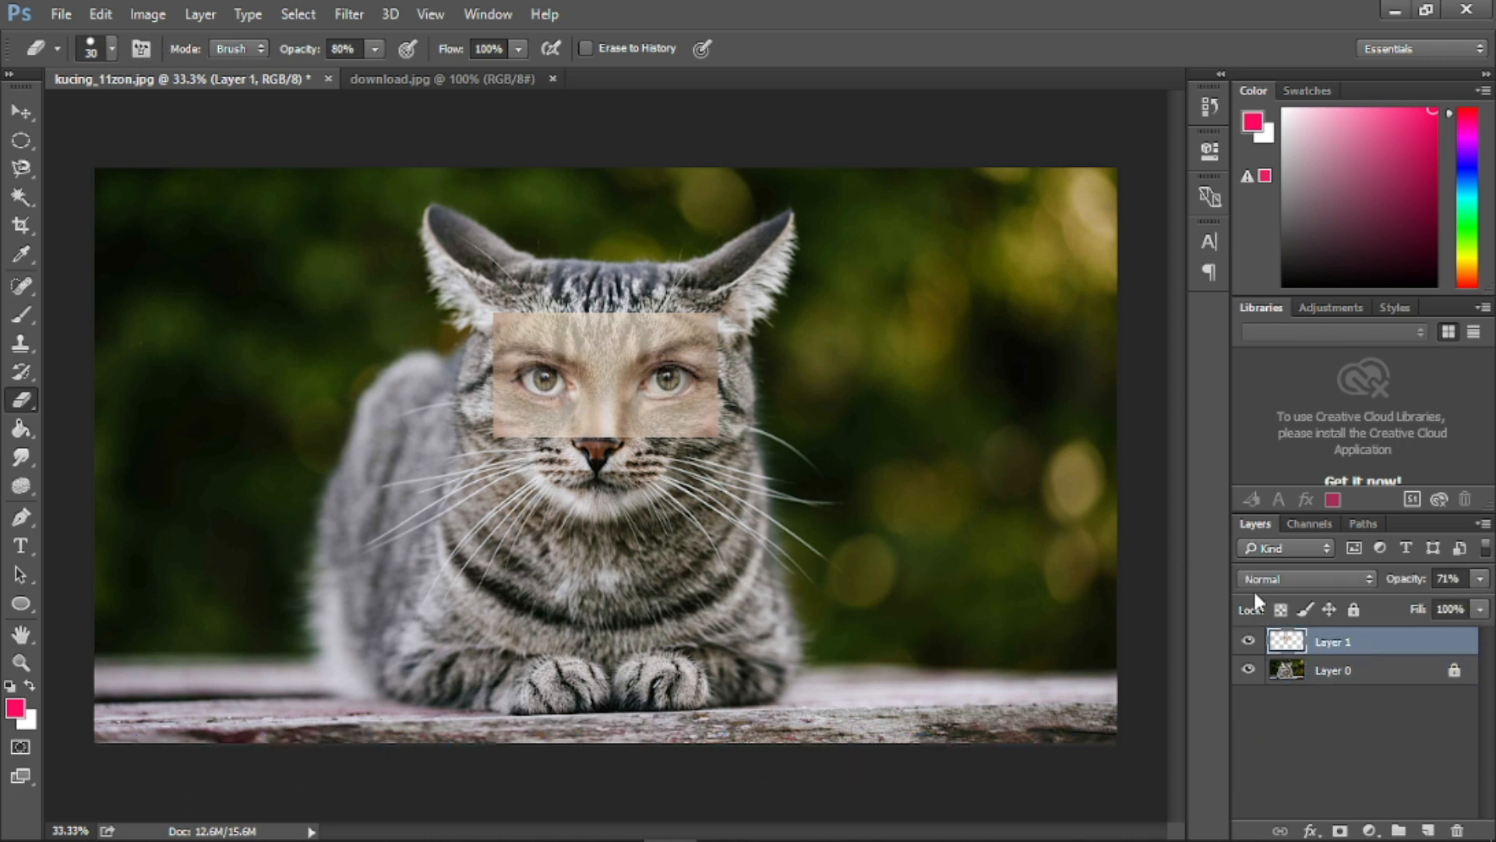
right_click(495, 302)
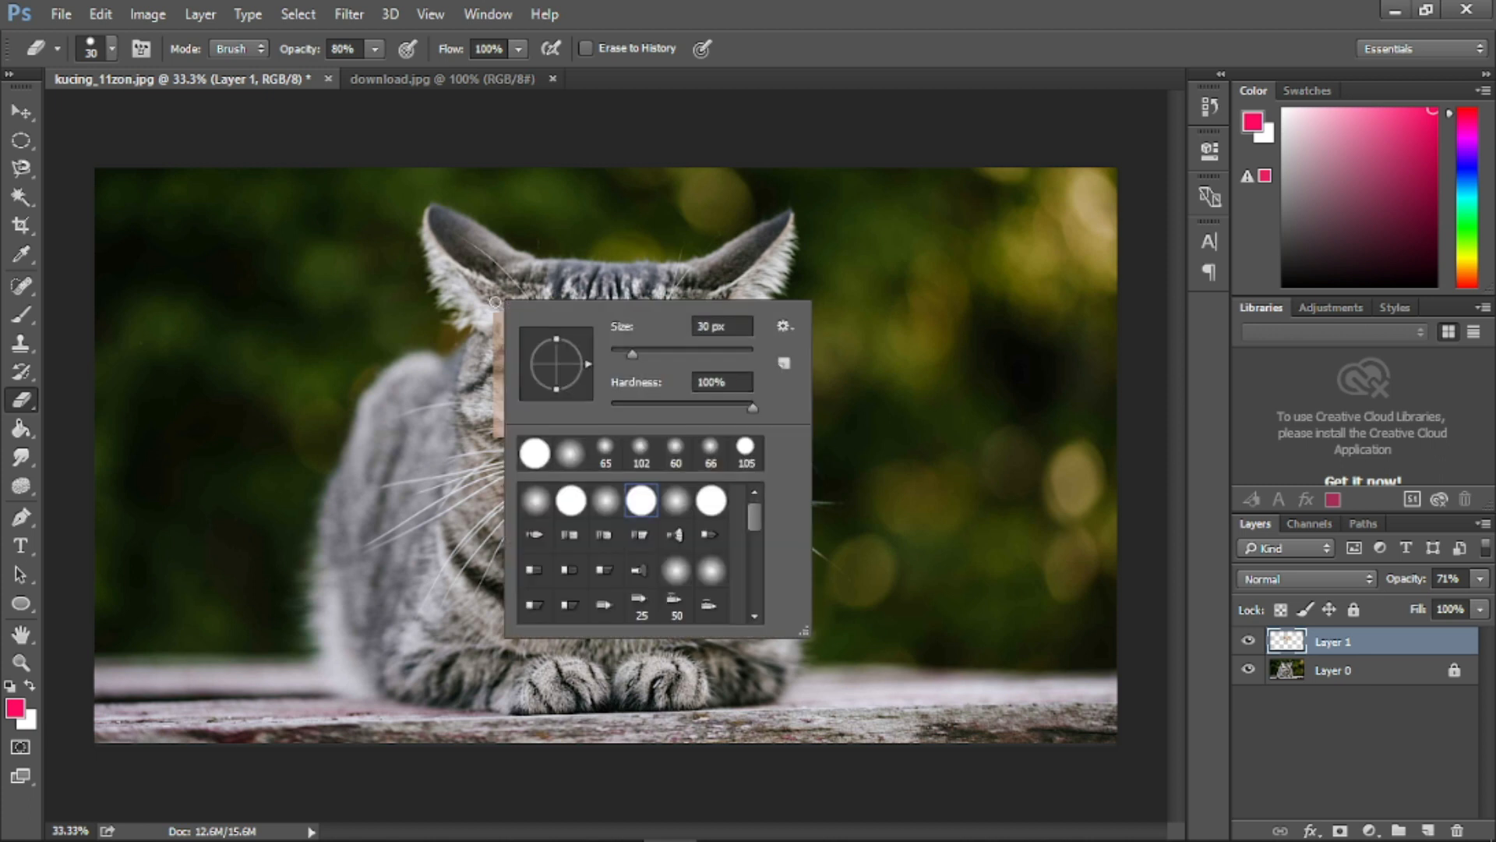
left_click(573, 459)
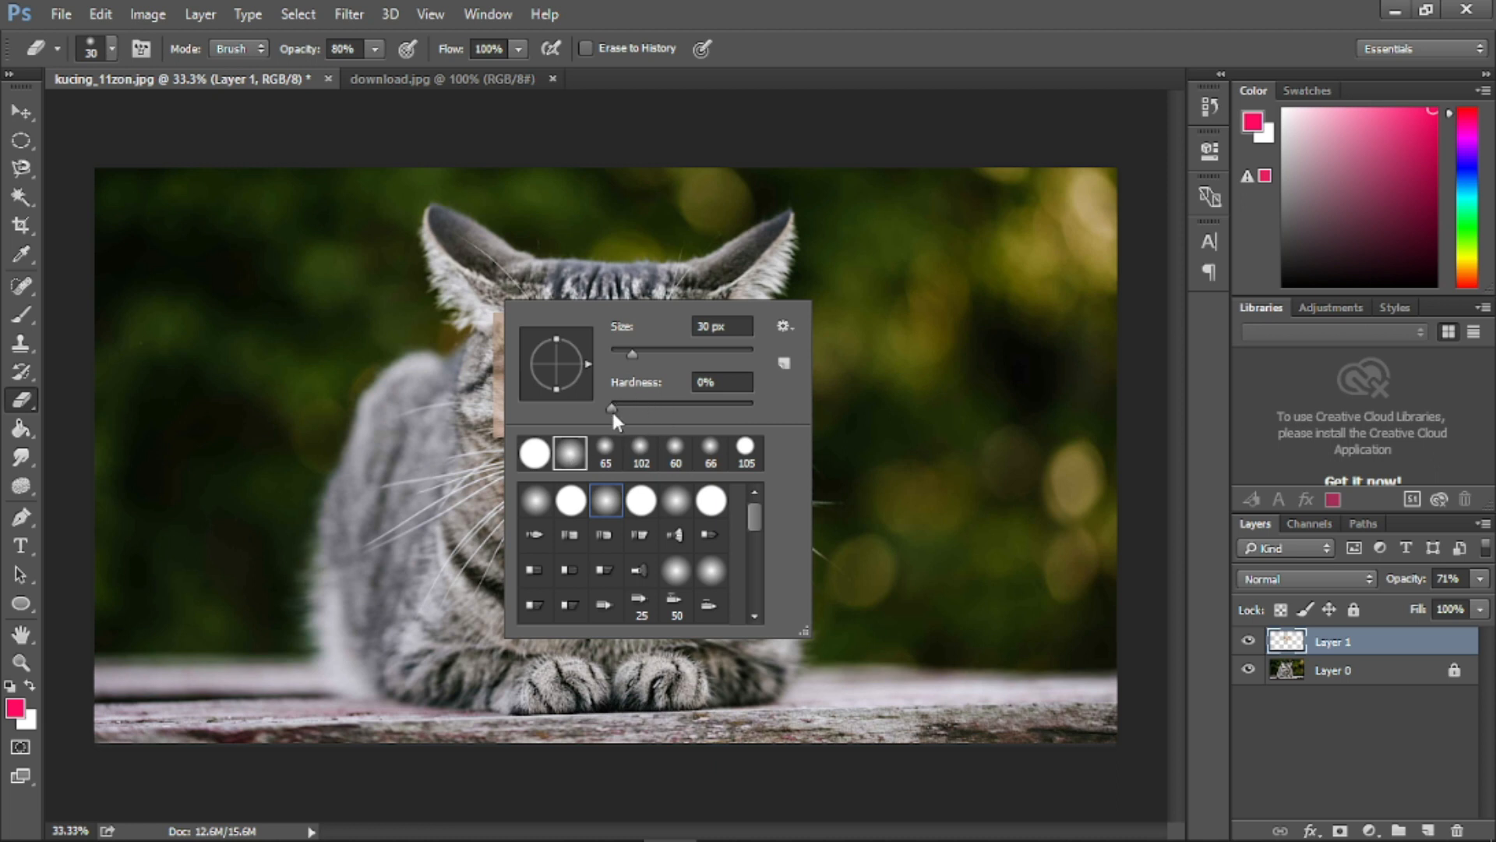
left_click_drag(614, 405, 623, 405)
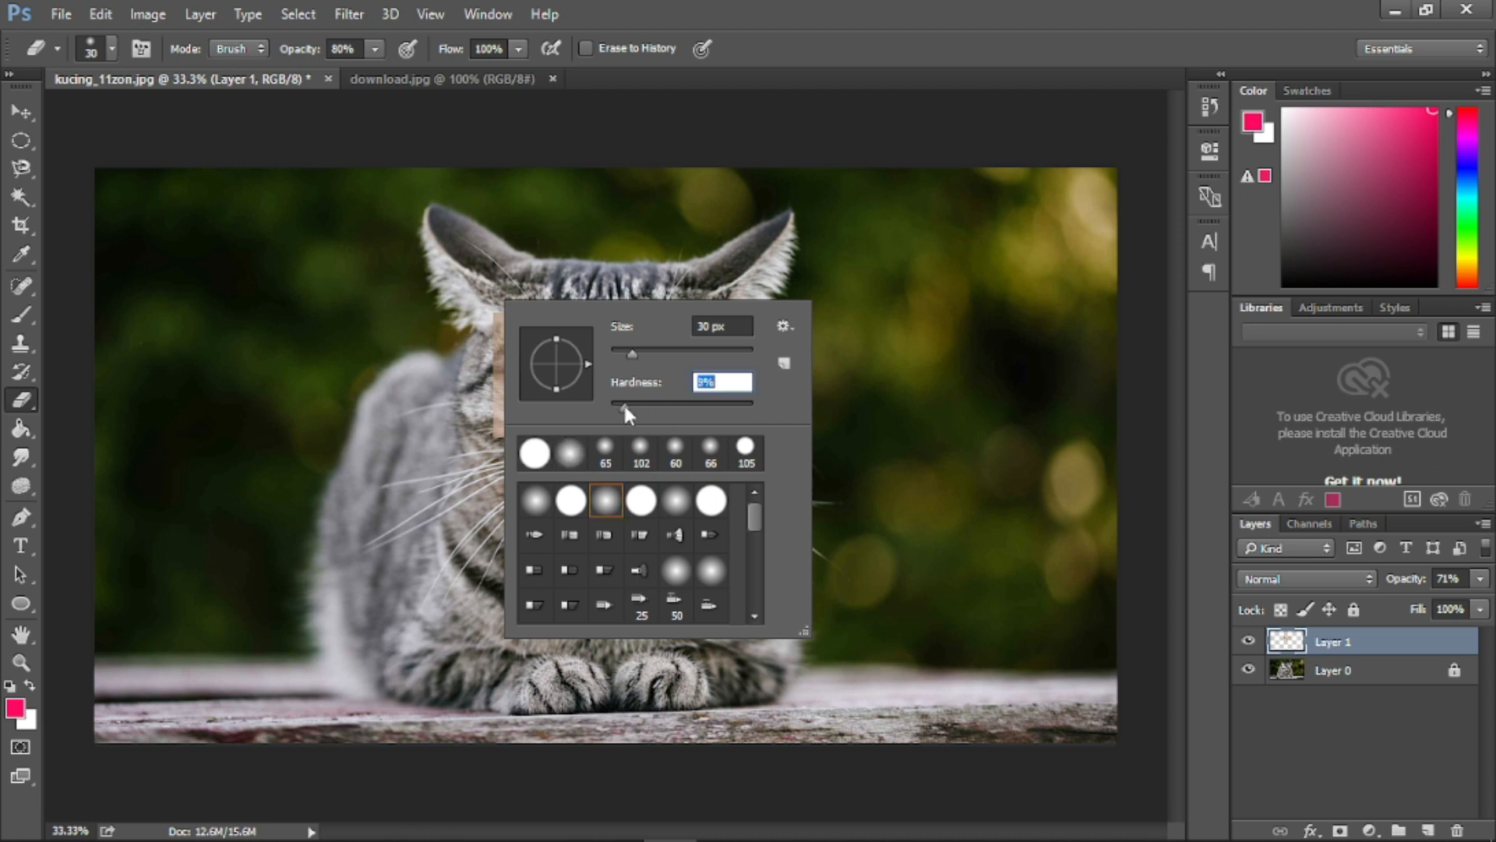
left_click(632, 353)
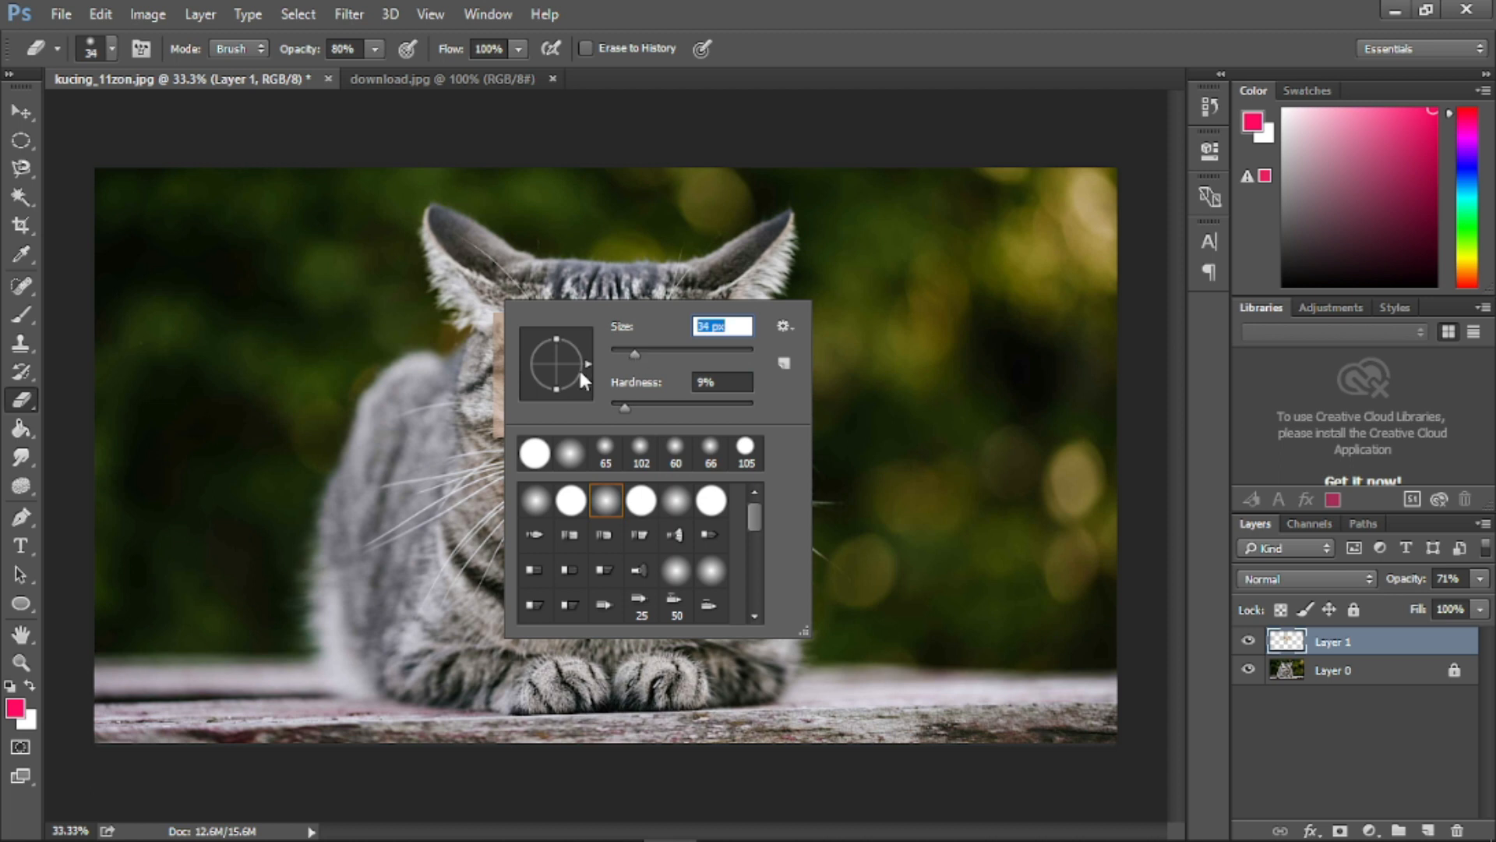
left_click(375, 49)
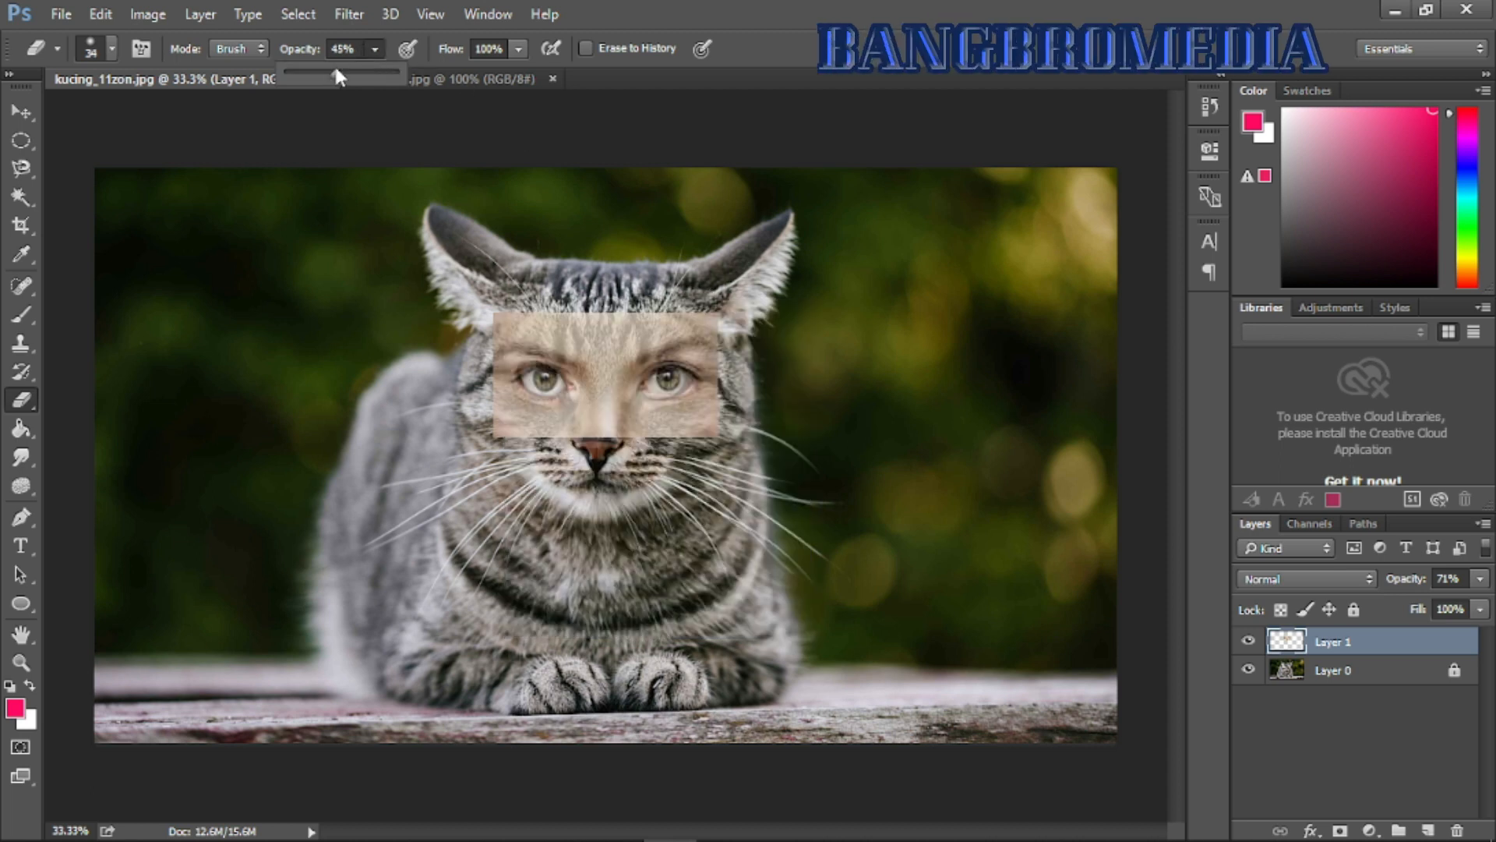
- Set the eraser size to 86 px and erase the upper and lower right edges of the human-eyes patch
right_click(577, 278)
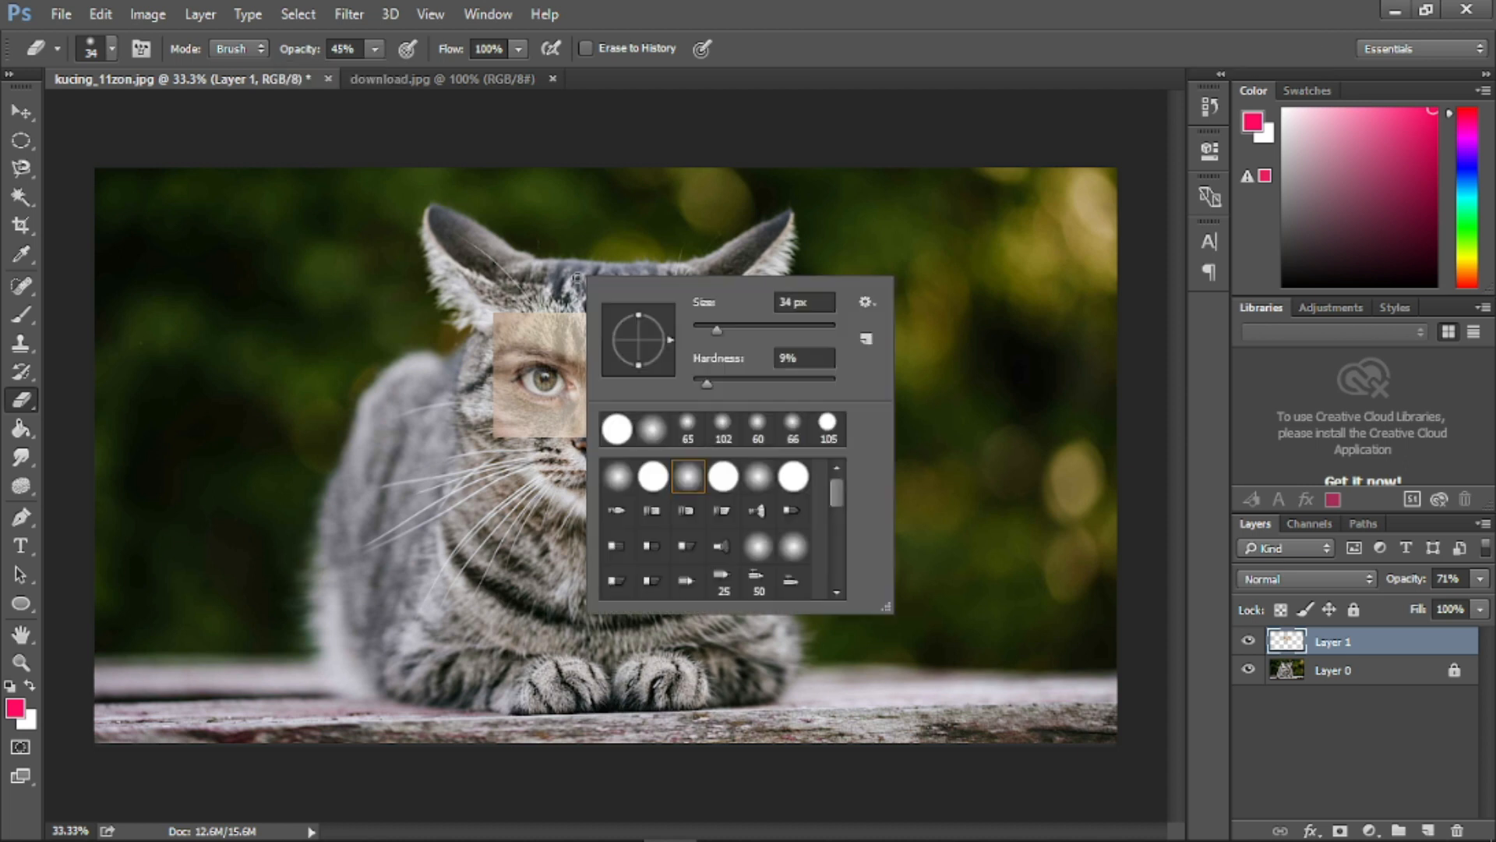
left_click(803, 302)
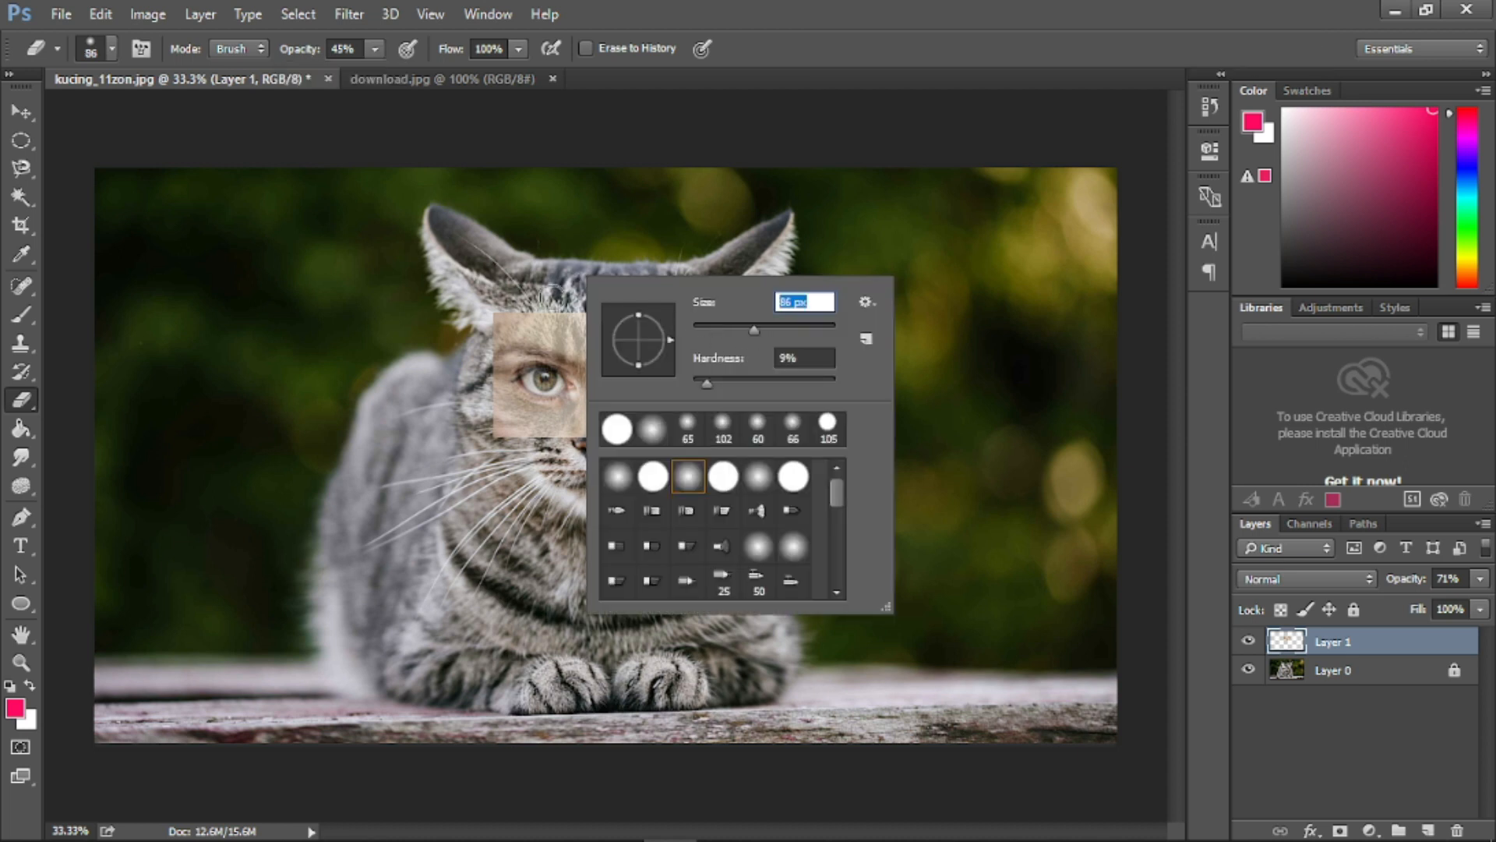
type("86")
key("Return")
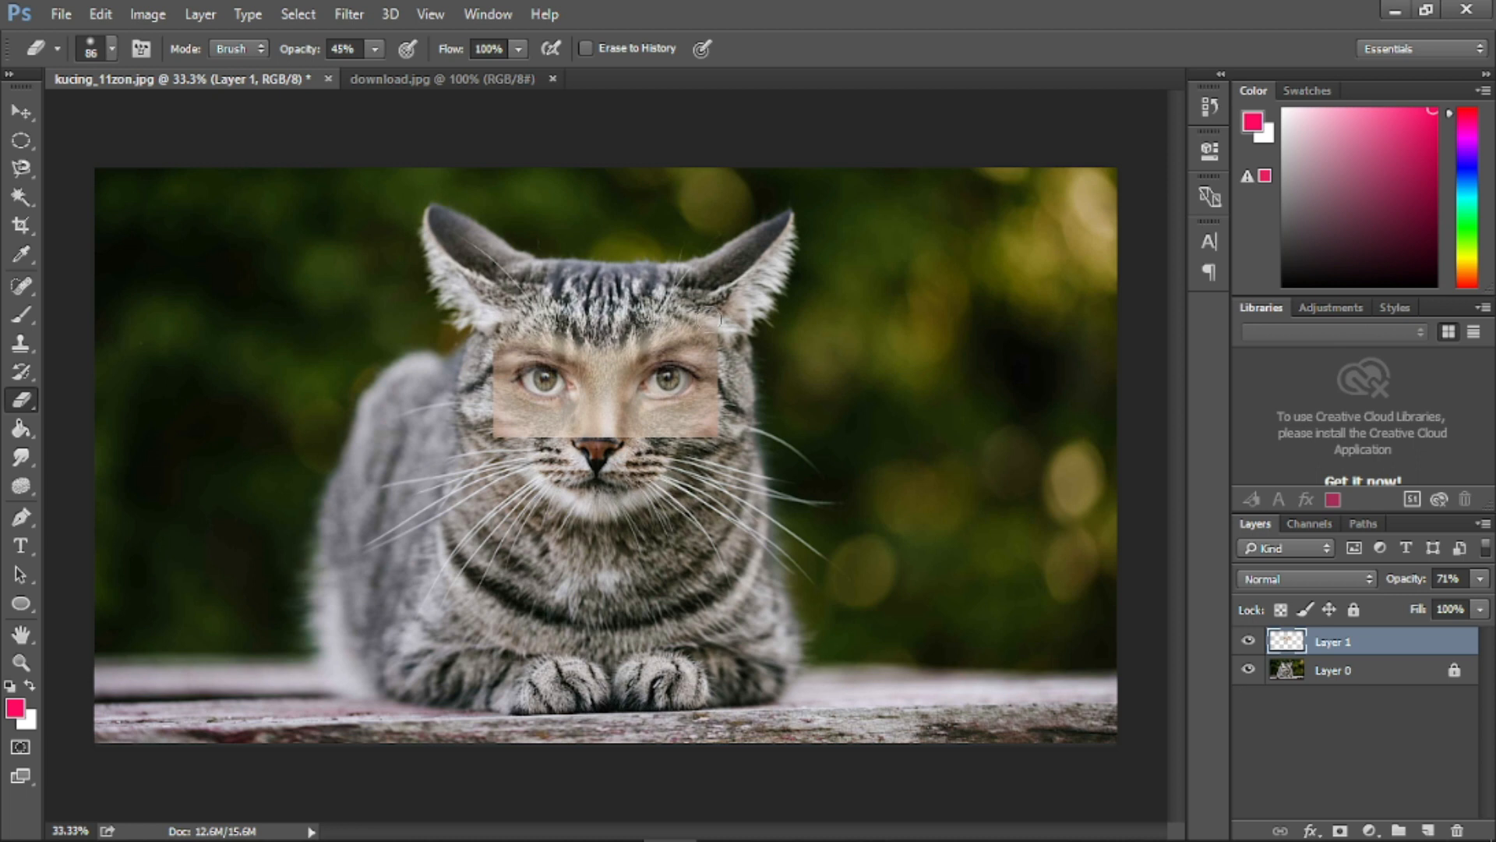
mouse_move(722, 420)
left_mouse_down()
mouse_move(659, 436)
mouse_move(732, 407)
mouse_move(635, 447)
mouse_move(654, 439)
mouse_move(608, 437)
mouse_move(597, 409)
mouse_move(600, 451)
mouse_move(581, 434)
left_mouse_up()
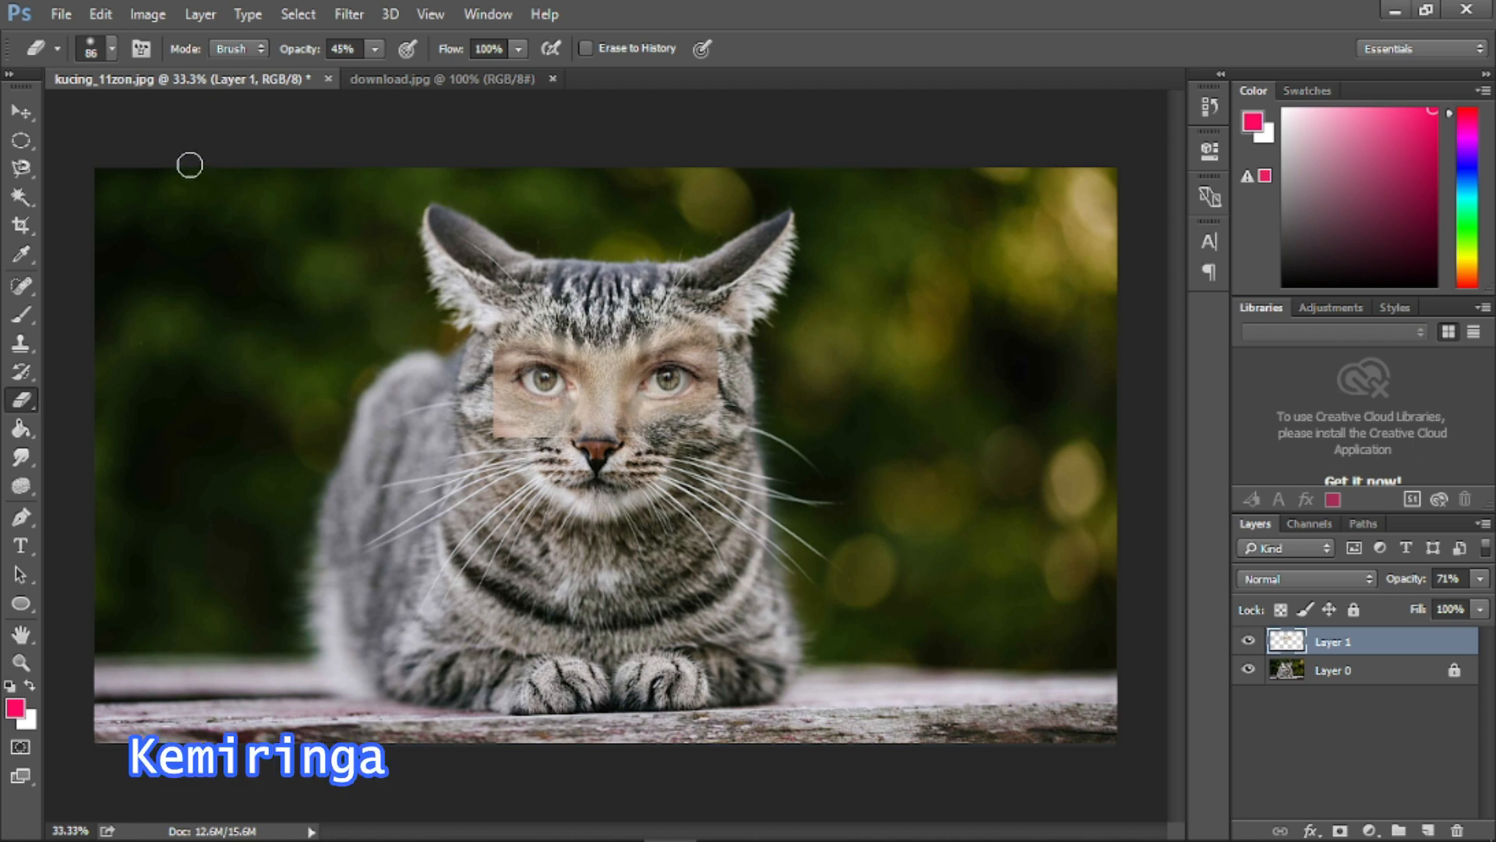
- Rotate the human-eyes layer by 1.78° with Free Transform and nudge it 6 px to the left
left_click(21, 112)
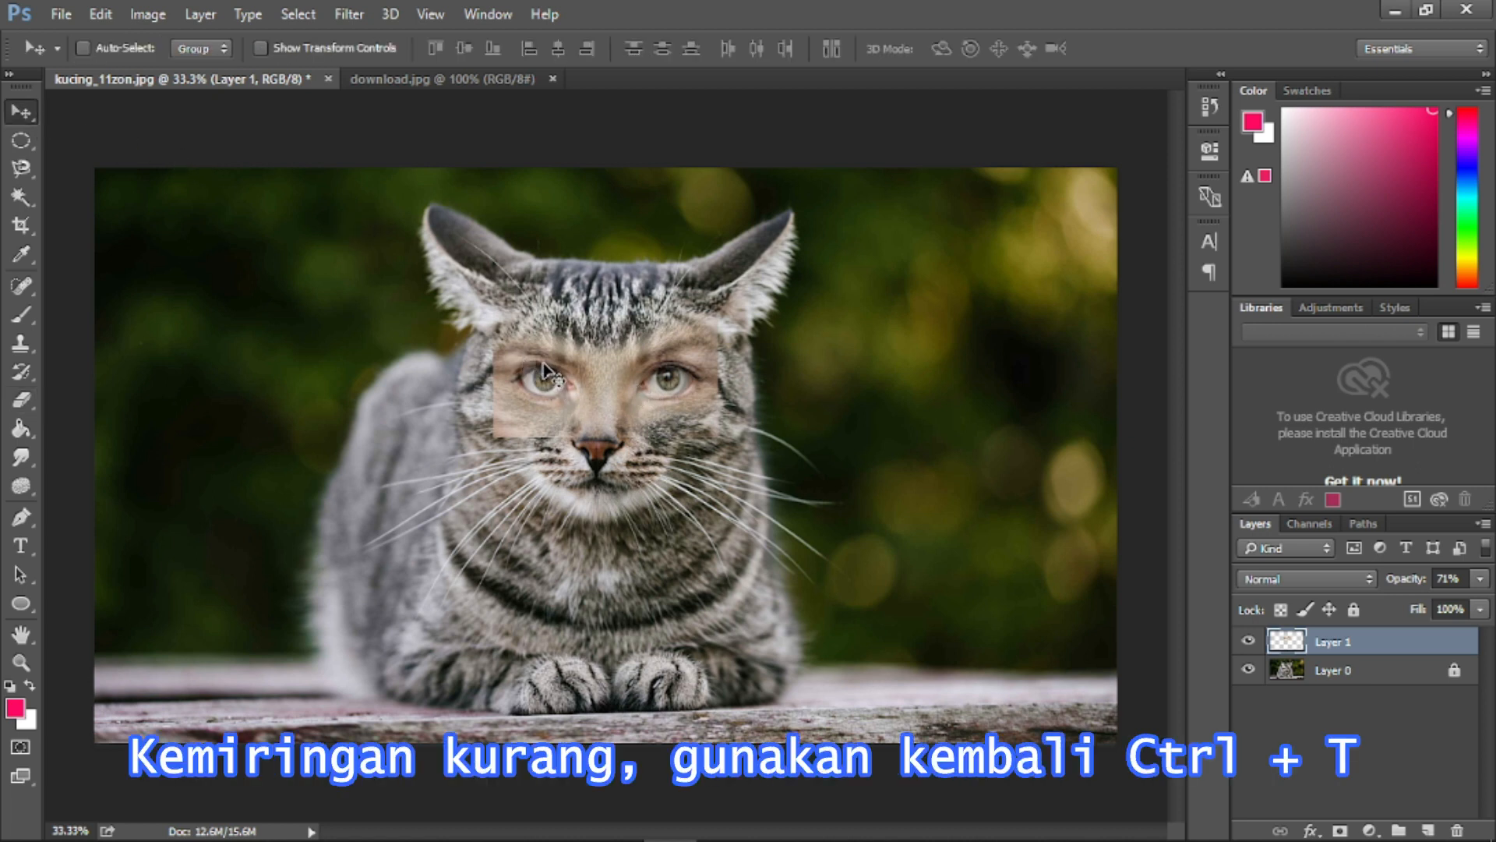
key("ctrl")
key("ctrl+t")
left_click_drag(744, 310, 737, 337)
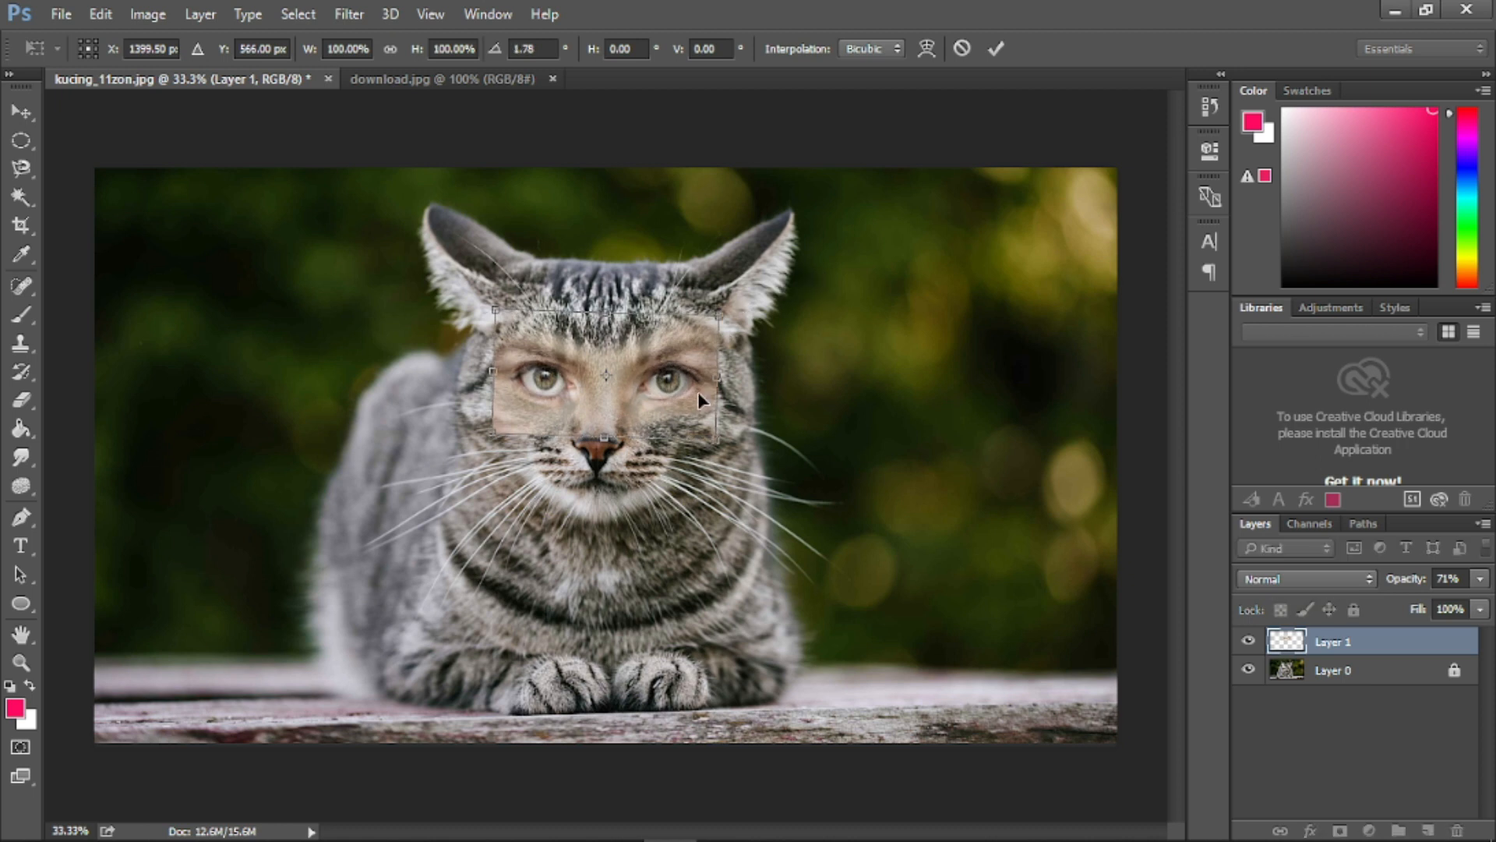
key("Left")
key("Left")
key("Left")
key("Left")
key("Left")
key("Left")
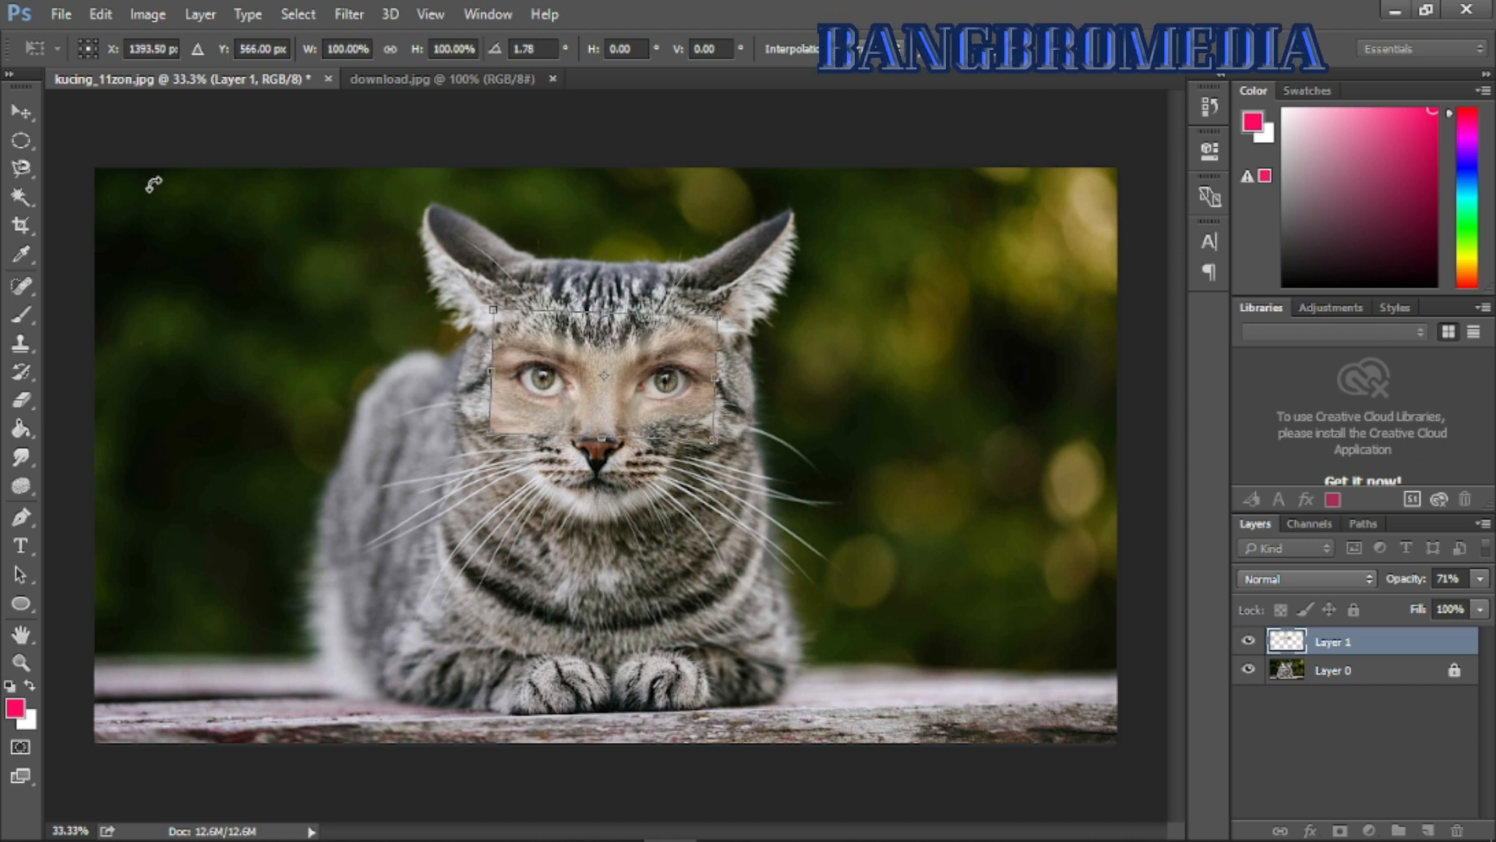
key("Return")
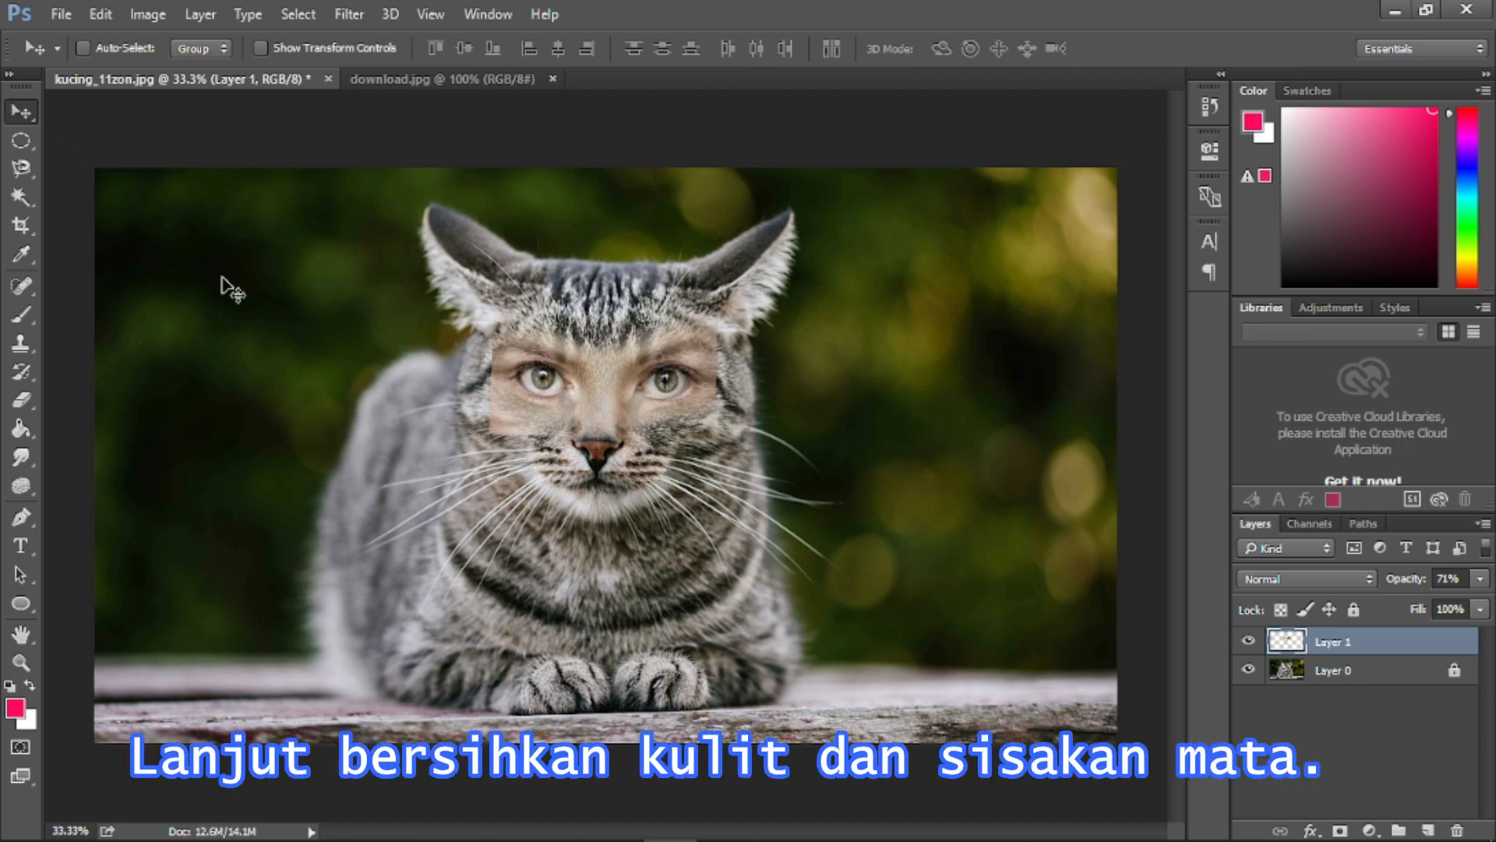
- Erase the leftover skin around the outer sides, brows and cheeks of the human-eyes layer, keeping the eyes
left_click(22, 400)
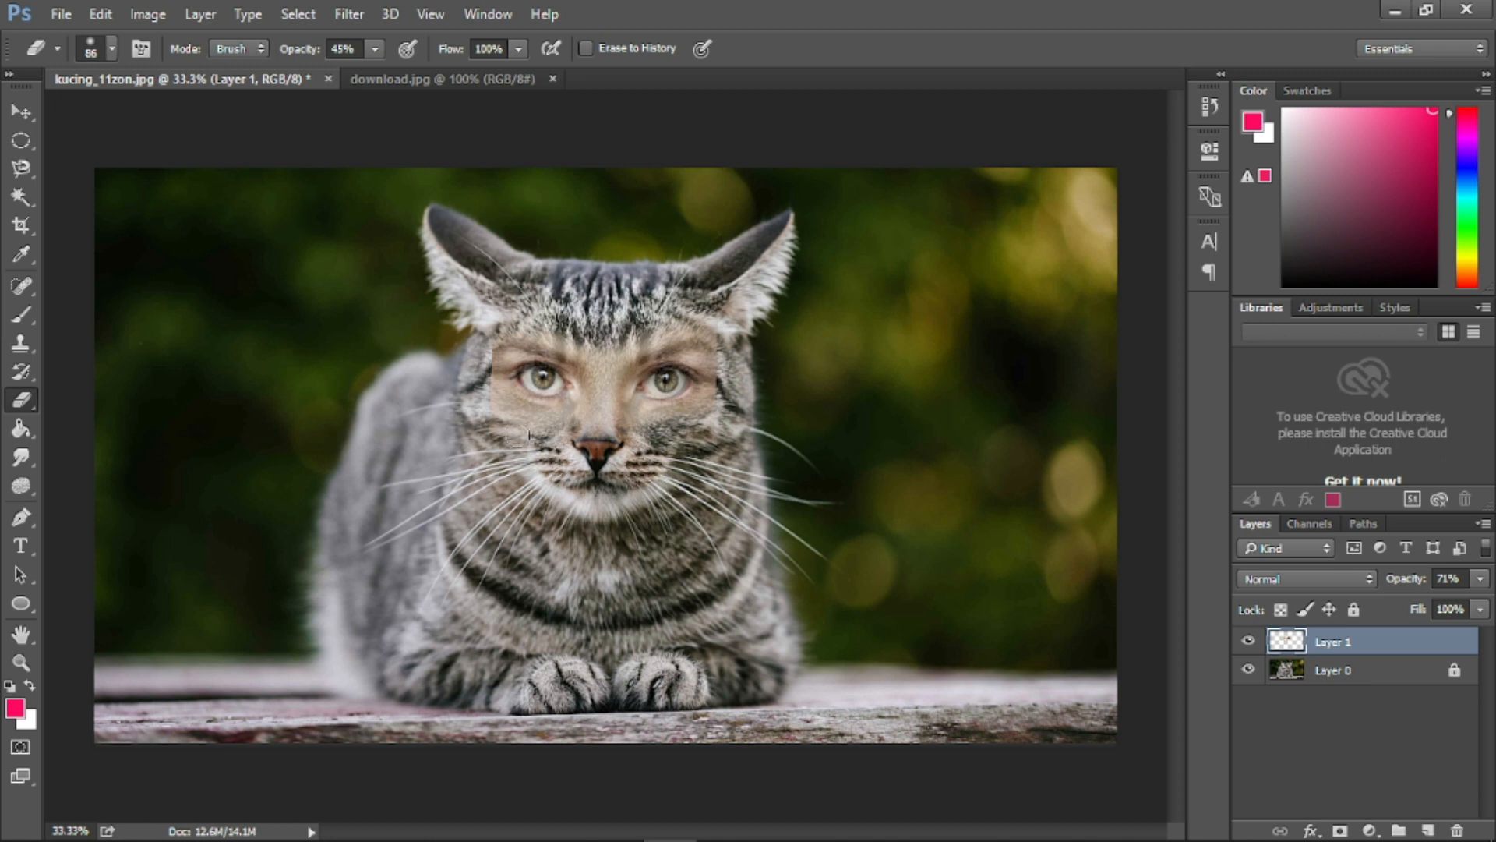
left_click_drag(489, 411, 475, 372)
left_click_drag(492, 349, 490, 356)
mouse_move(516, 417)
left_mouse_down()
mouse_move(496, 374)
mouse_move(561, 331)
mouse_move(608, 333)
mouse_move(573, 339)
mouse_move(597, 411)
mouse_move(597, 376)
mouse_move(622, 343)
mouse_move(588, 344)
mouse_move(594, 331)
left_mouse_up()
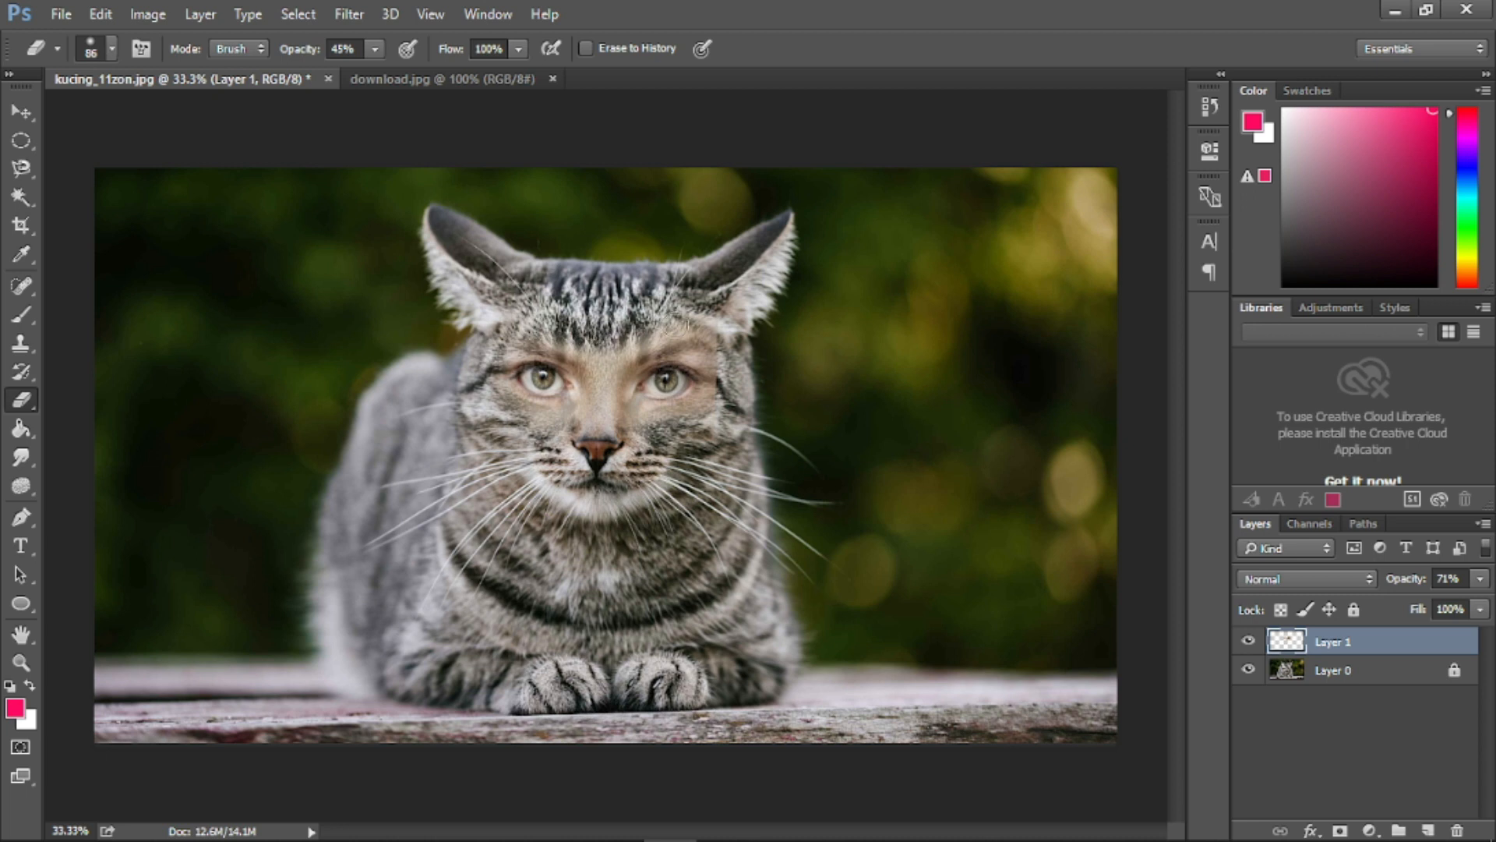
mouse_move(725, 339)
left_mouse_down()
mouse_move(727, 360)
mouse_move(705, 342)
mouse_move(713, 420)
mouse_move(721, 402)
mouse_move(648, 431)
mouse_move(686, 417)
mouse_move(730, 367)
mouse_move(691, 408)
mouse_move(629, 437)
mouse_move(651, 427)
mouse_move(666, 443)
mouse_move(658, 425)
mouse_move(576, 444)
left_mouse_up()
- Lower the eraser opacity to 19% and soften the remaining skin under the eyes, on the nose and forehead
left_click(374, 49)
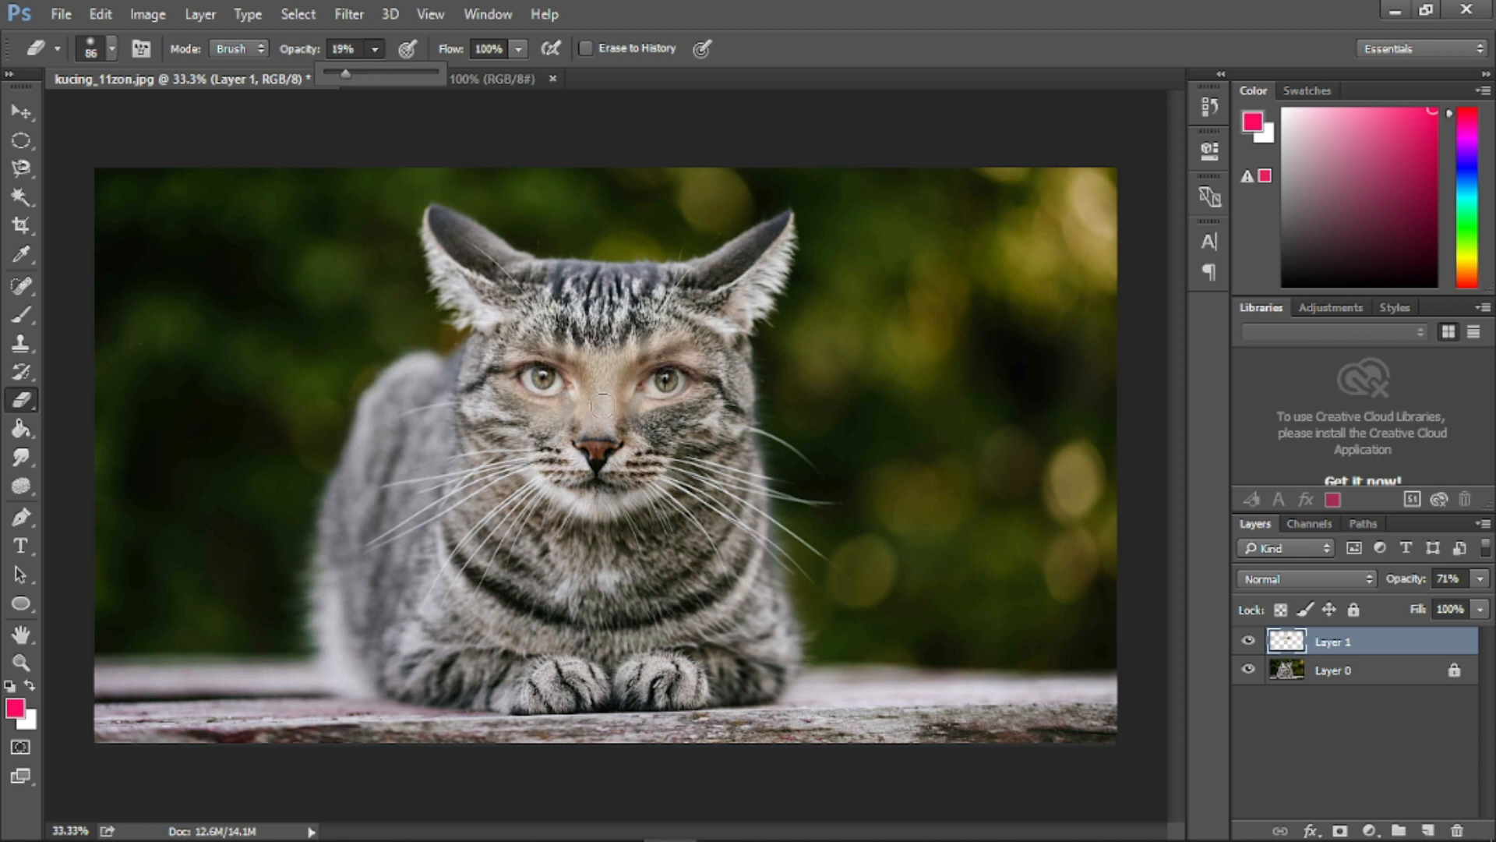
left_click(678, 430)
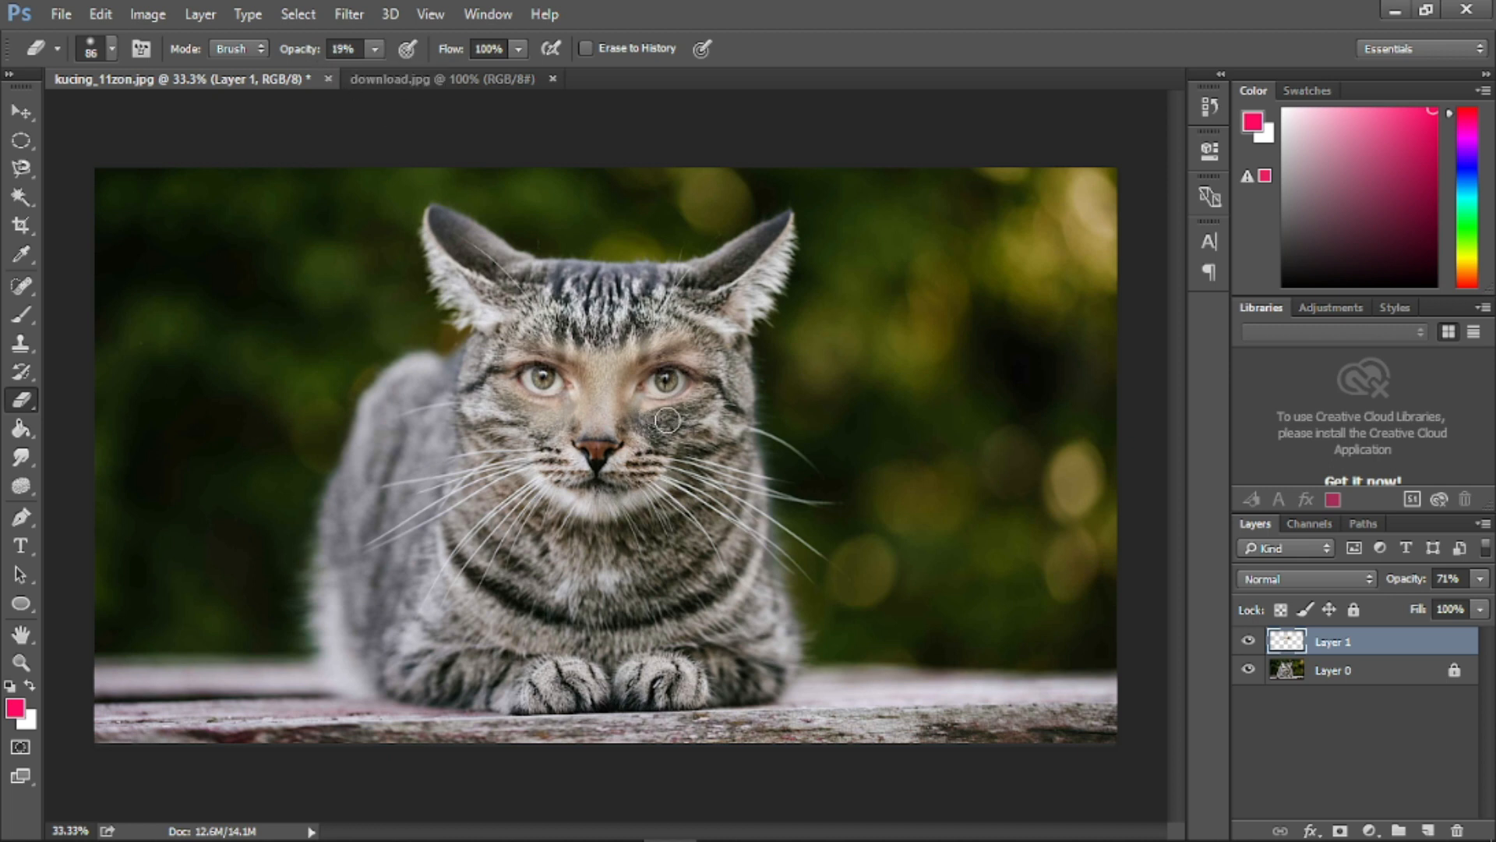
mouse_move(650, 412)
left_mouse_down()
mouse_move(671, 411)
mouse_move(636, 418)
mouse_move(671, 418)
mouse_move(581, 439)
mouse_move(613, 422)
mouse_move(514, 417)
mouse_move(497, 383)
mouse_move(563, 419)
left_mouse_up()
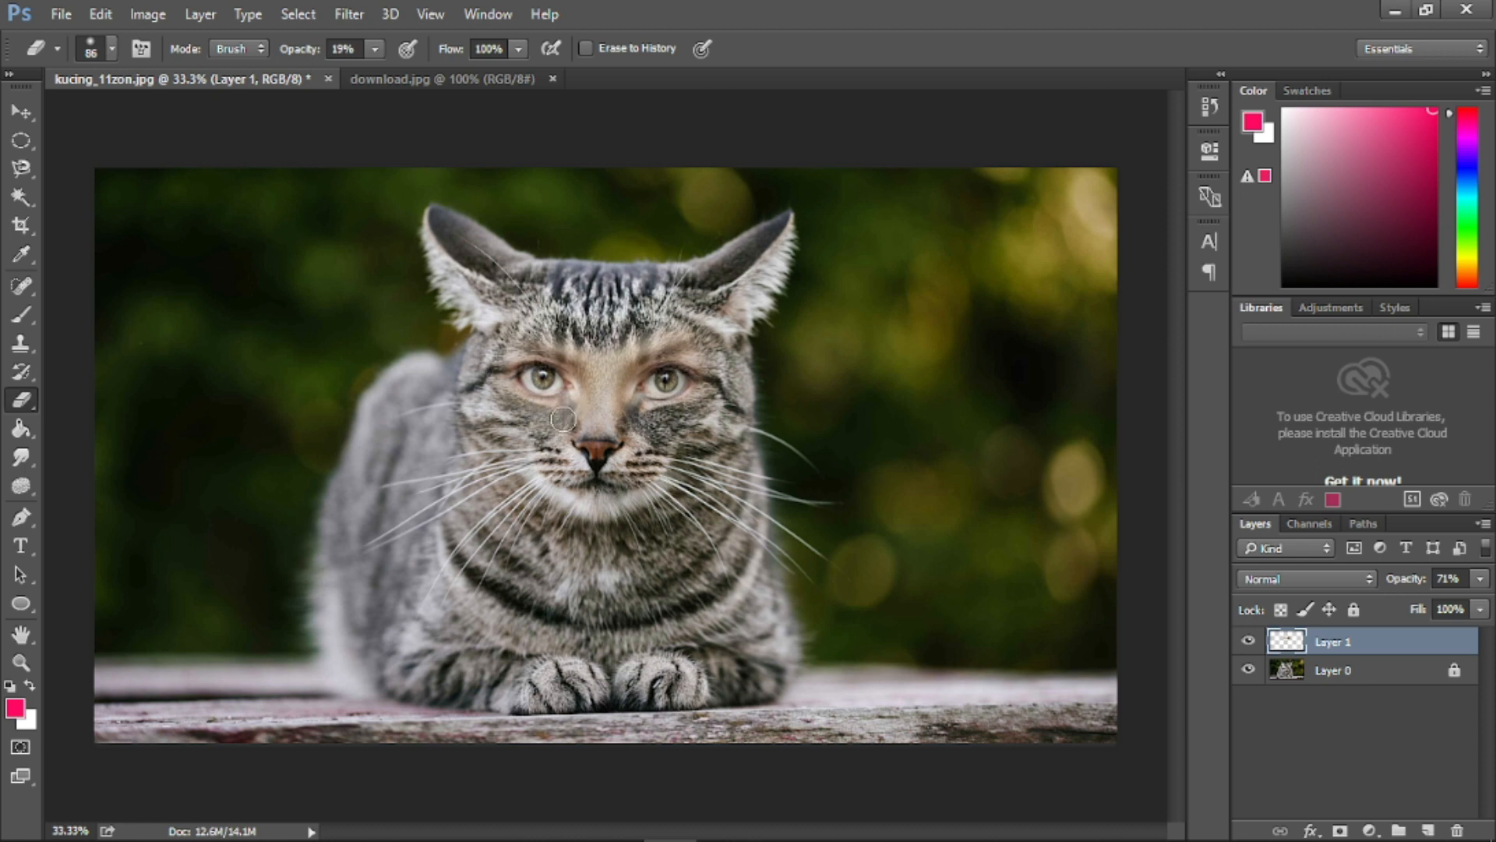
mouse_move(550, 325)
left_mouse_down()
mouse_move(596, 358)
mouse_move(602, 390)
mouse_move(639, 330)
mouse_move(600, 368)
mouse_move(559, 340)
mouse_move(709, 338)
mouse_move(715, 367)
mouse_move(730, 357)
mouse_move(600, 305)
mouse_move(646, 294)
left_mouse_up()
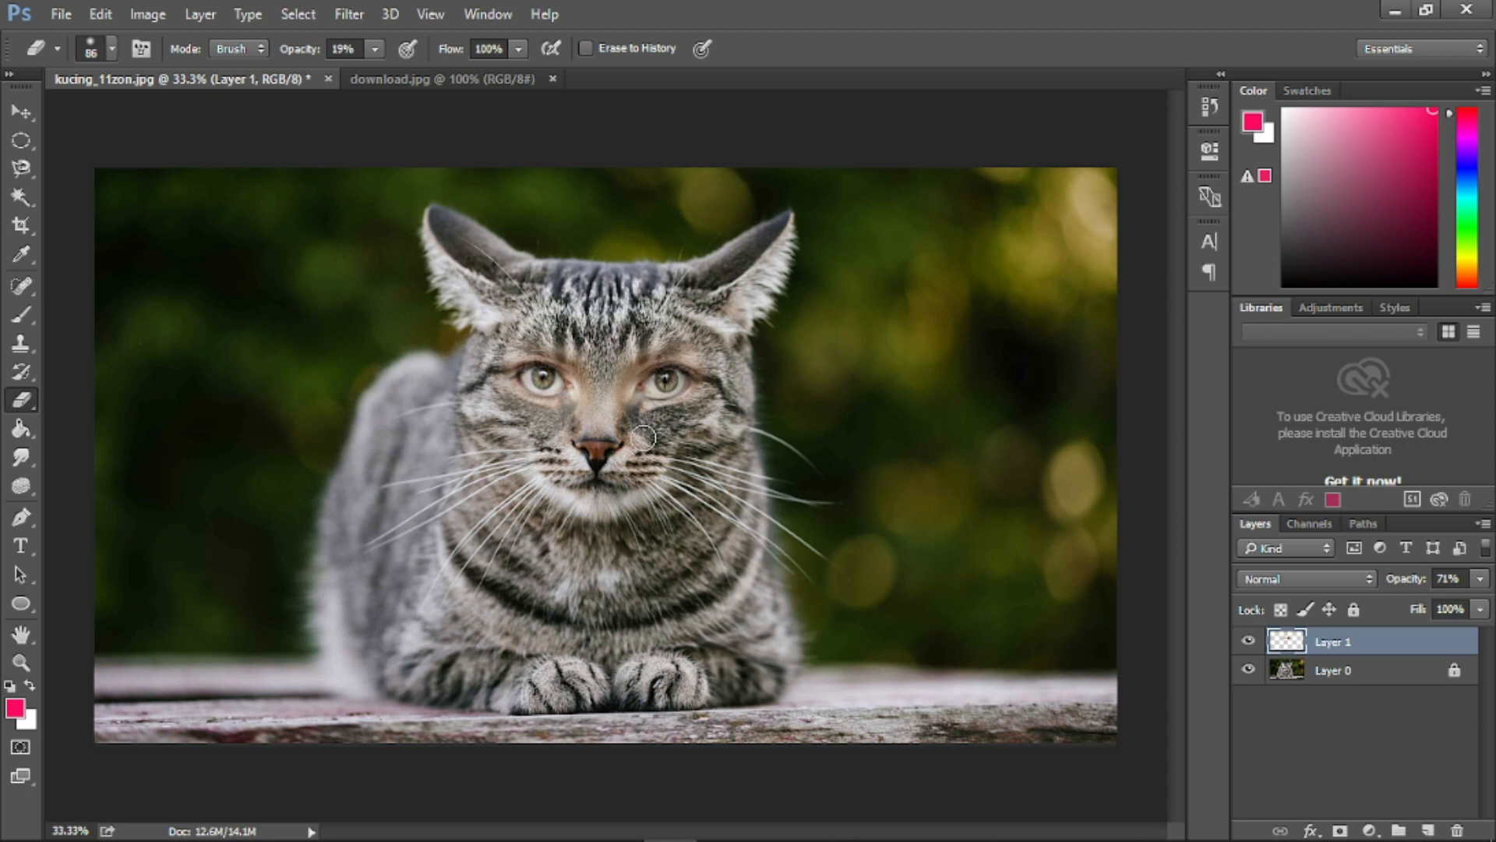
- Set Layer 1's opacity to 100% and lower the eraser opacity to 14%
left_click(1480, 579)
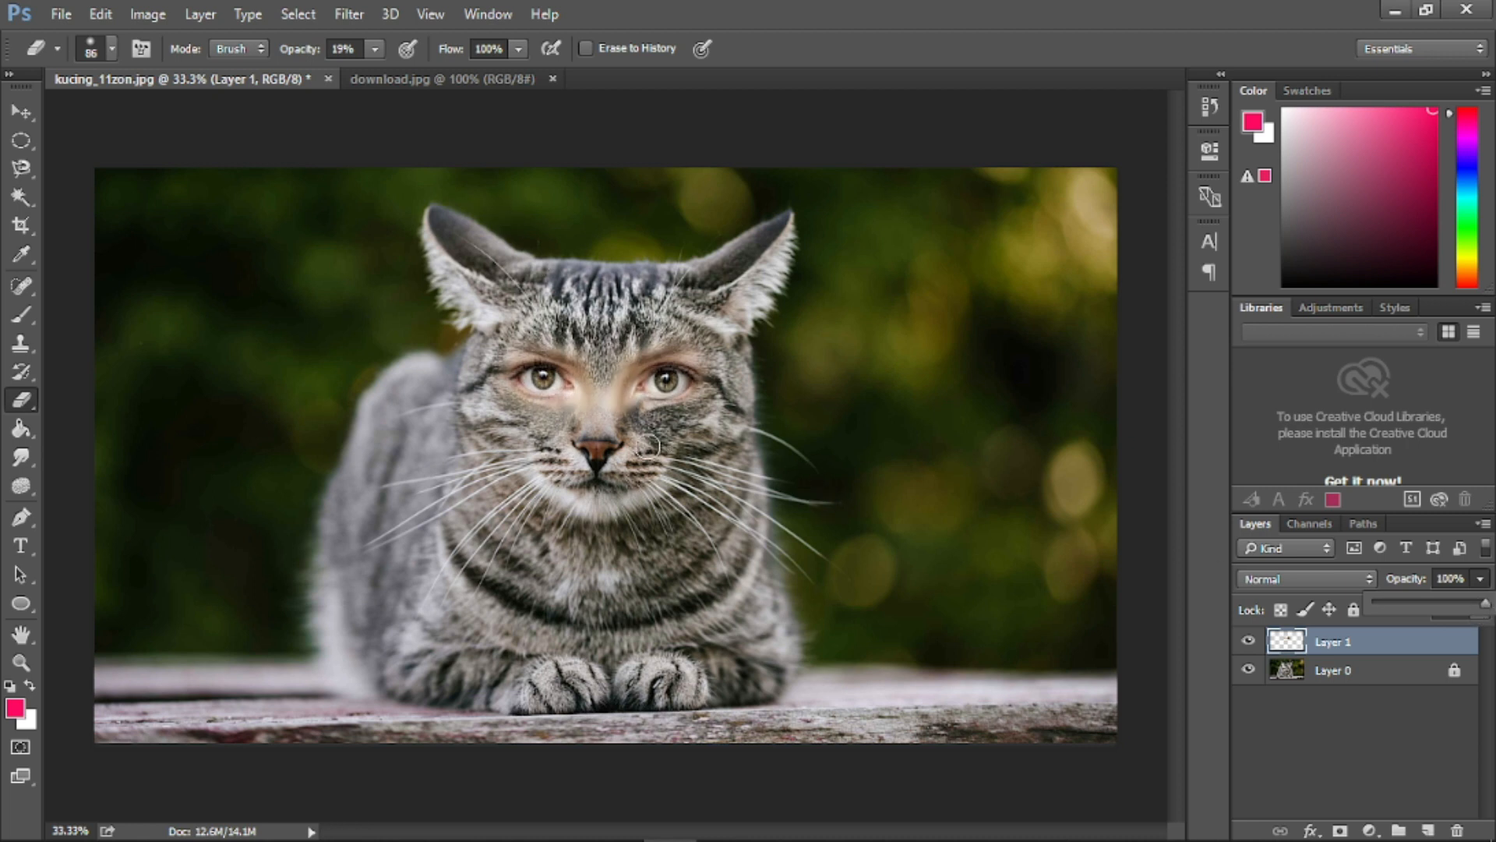
scroll(638, 442, "up", 5)
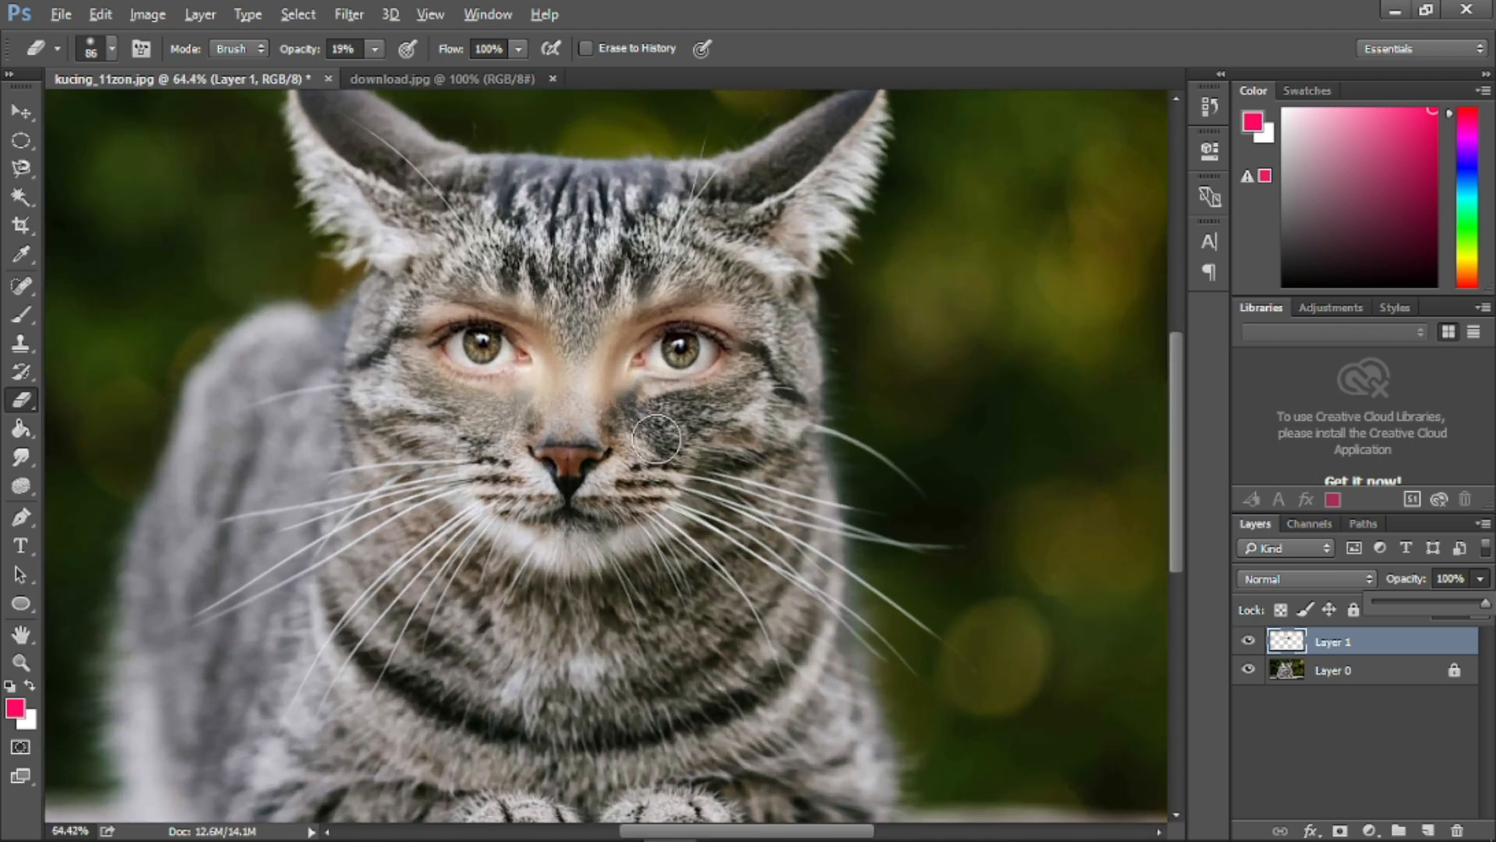
left_click(374, 51)
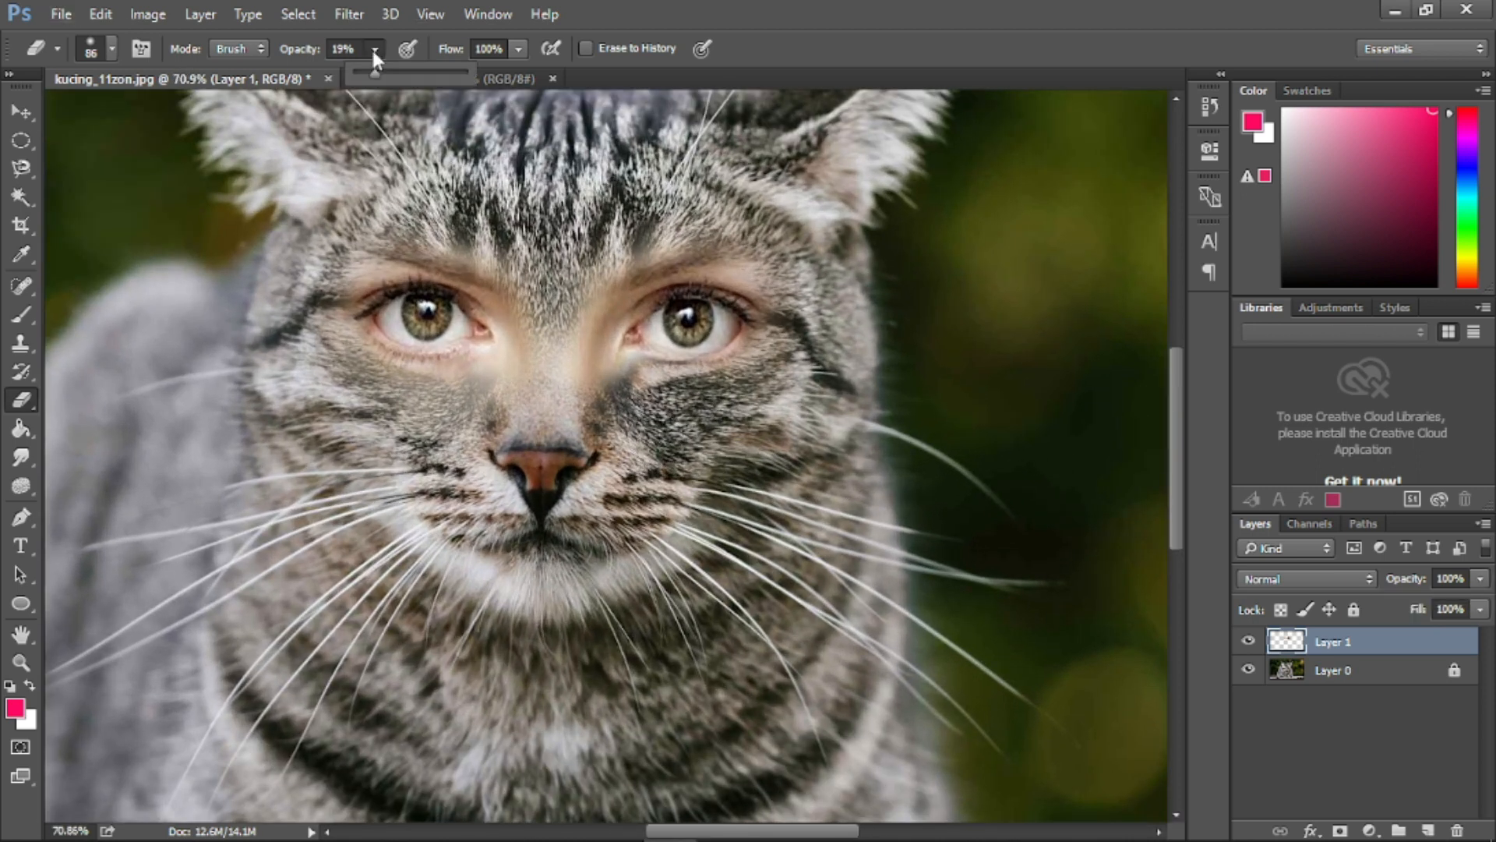
left_click(555, 413)
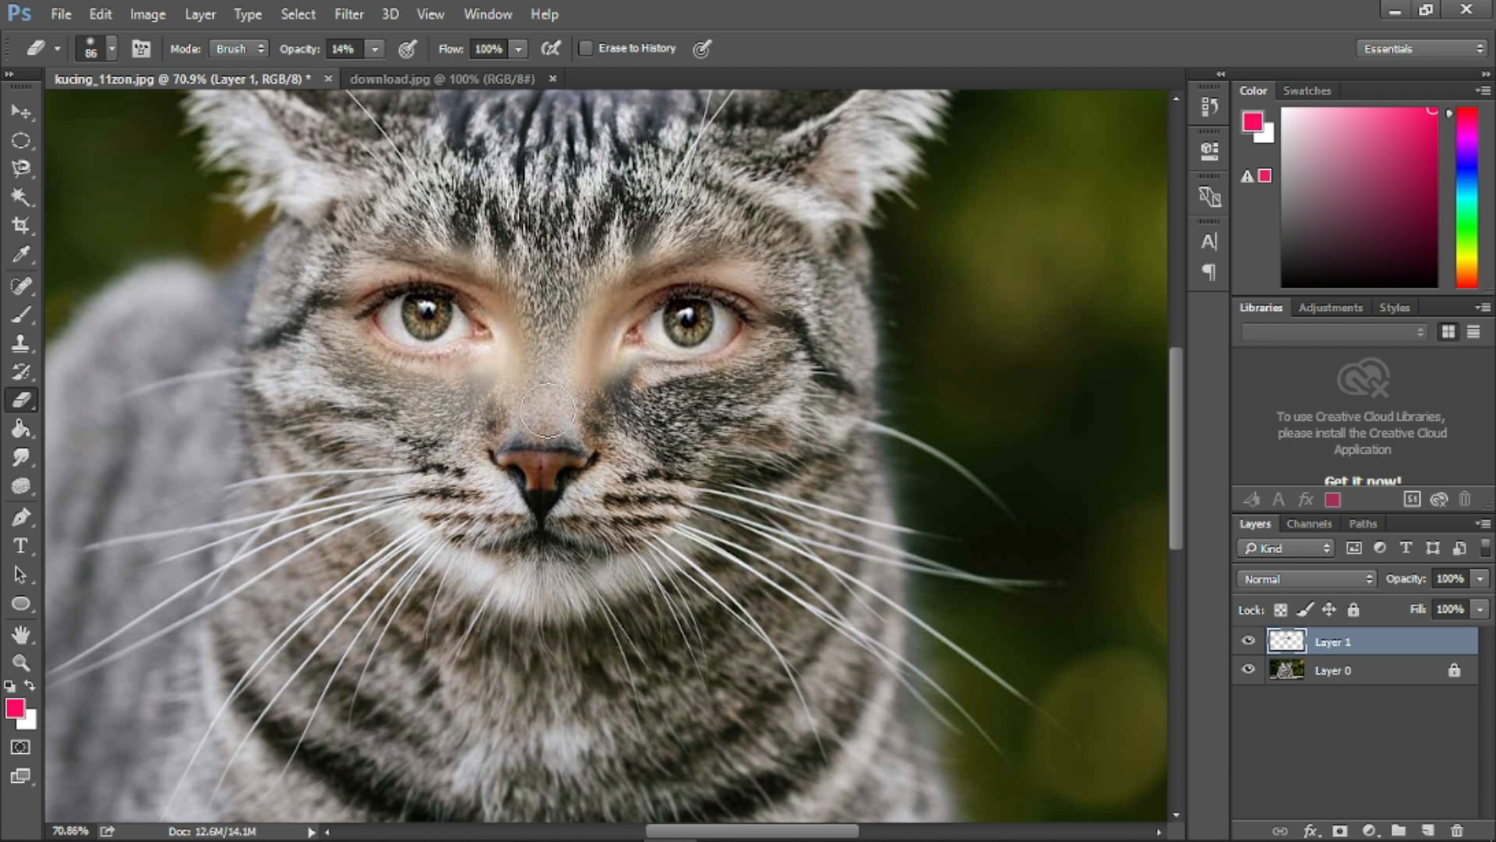
- Gently erase the skin tones between the eyes, along the nose bridge and on both cheeks to reveal the fur
mouse_move(541, 315)
left_mouse_down()
mouse_move(449, 249)
mouse_move(563, 306)
left_mouse_up()
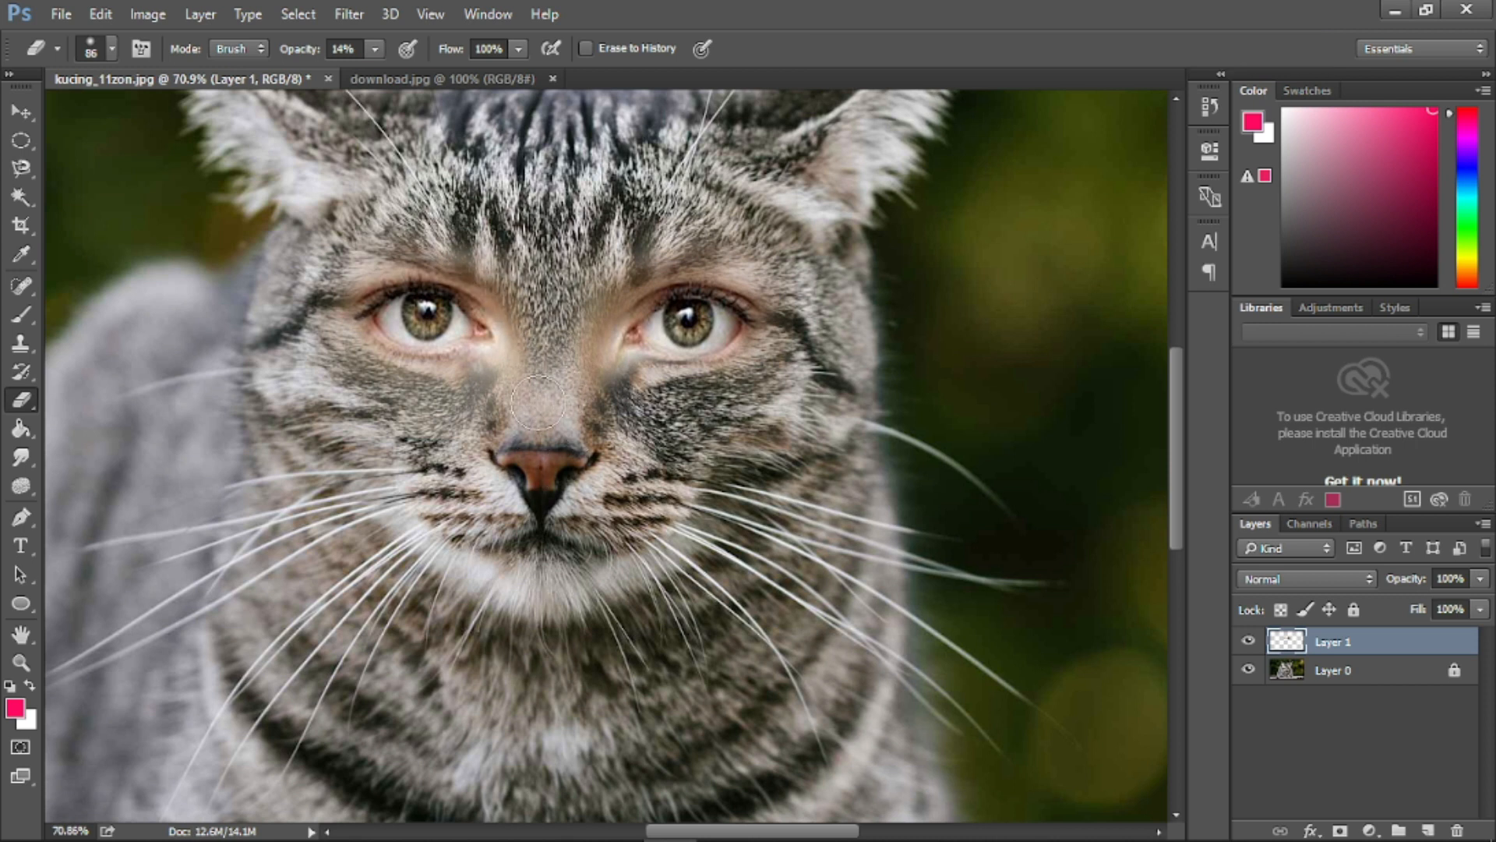
mouse_move(437, 417)
left_mouse_down()
mouse_move(516, 388)
mouse_move(467, 396)
mouse_move(479, 390)
left_mouse_up()
mouse_move(706, 413)
left_mouse_down()
mouse_move(609, 398)
mouse_move(589, 372)
mouse_move(592, 264)
mouse_move(560, 403)
mouse_move(578, 318)
mouse_move(651, 267)
left_mouse_up()
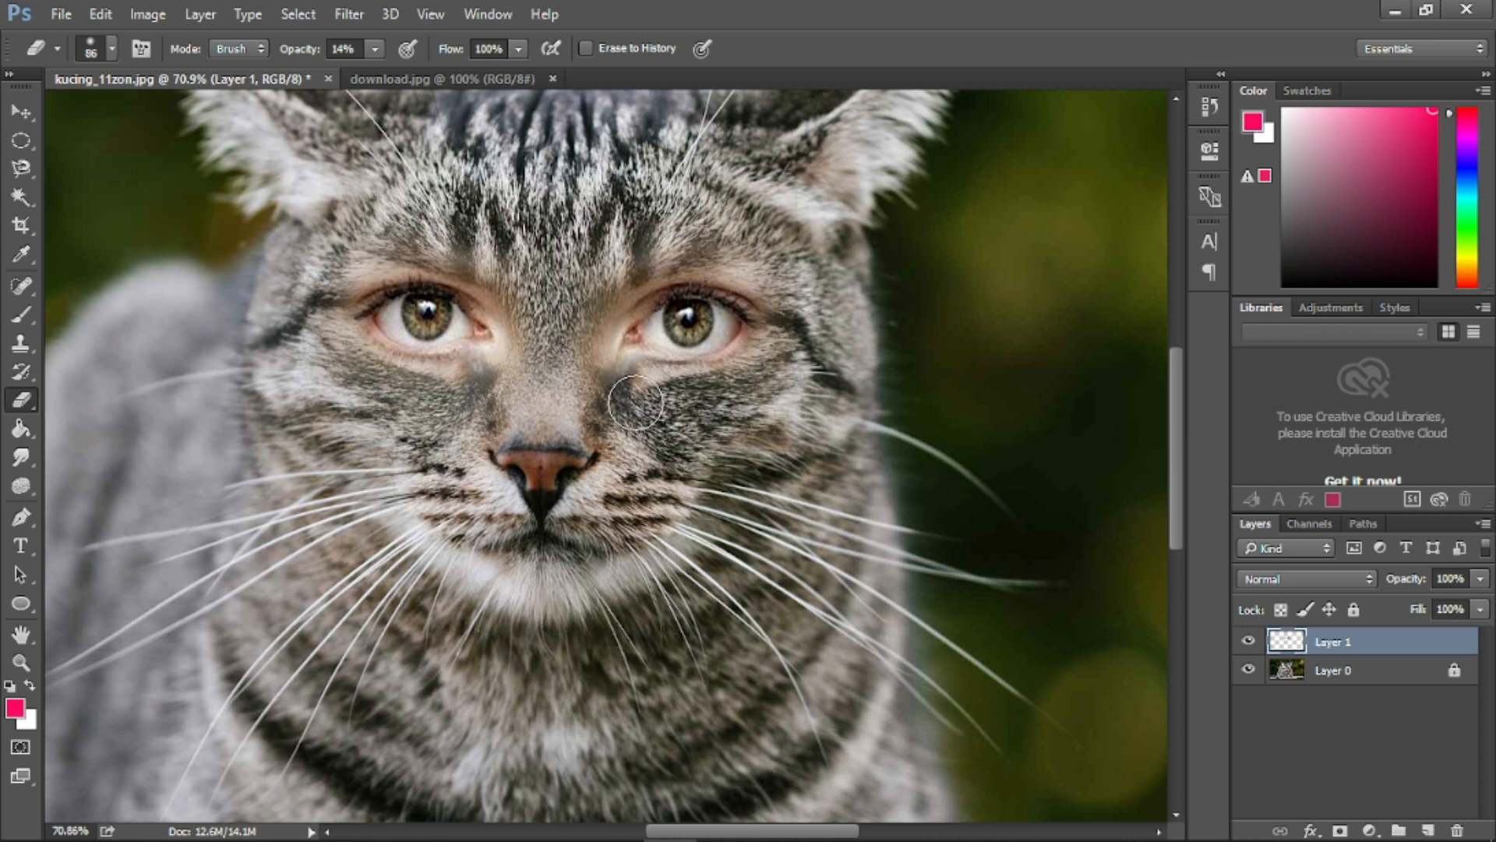
- Unlock Layer 0 and fully lock the human-eyes layer, Layer 1
scroll(635, 403, "down", 2)
scroll(664, 402, "down", 5)
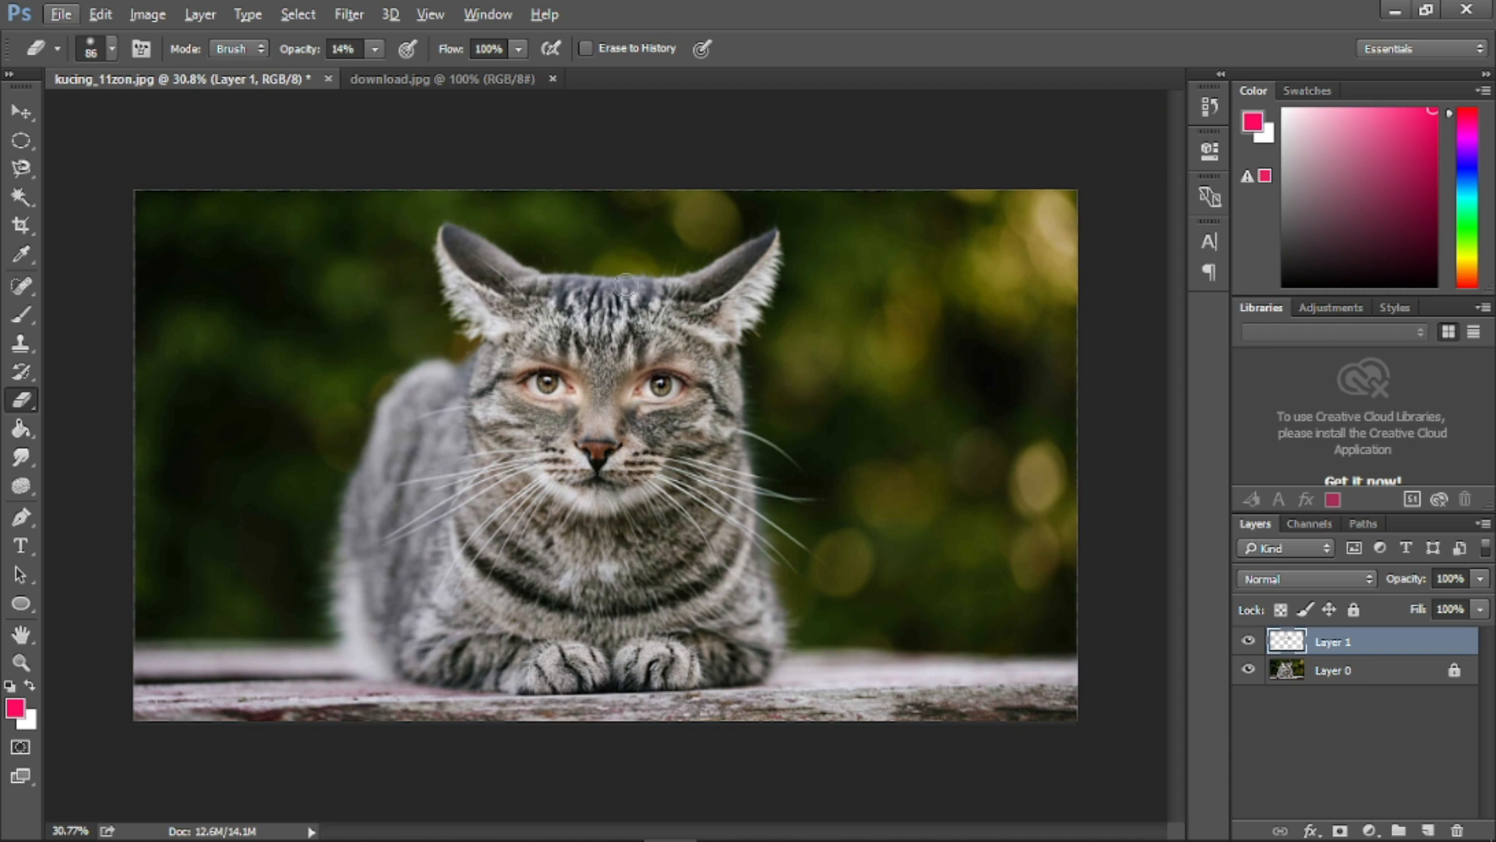
key("alt")
left_click(1356, 607)
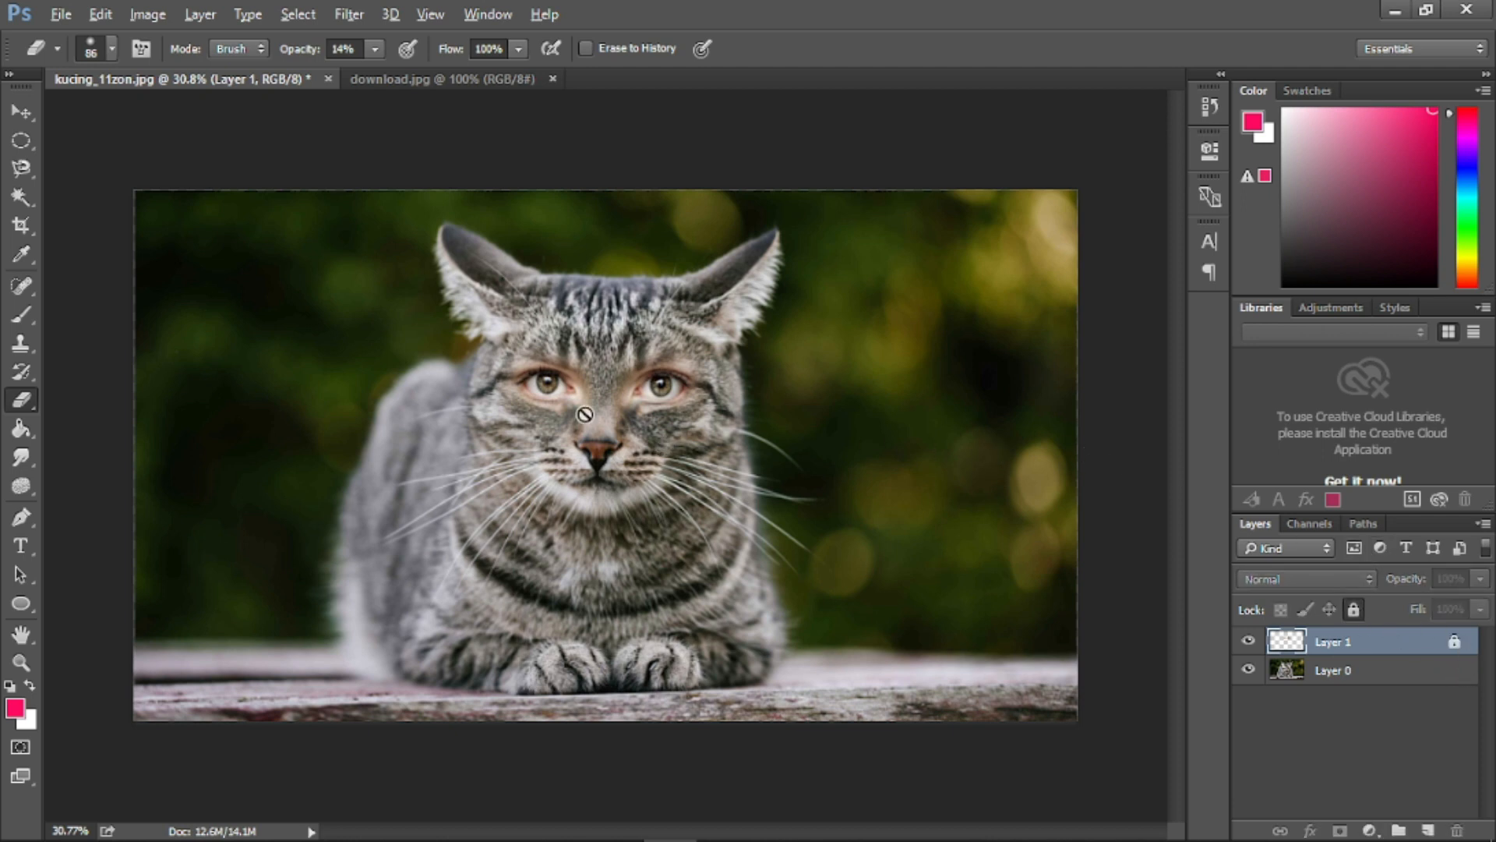
- Select Layer 0 and lightly erase across the cat's eye area and nose bridge with the 14% eraser
scroll(584, 414, "up", 1)
scroll(585, 414, "up", 1)
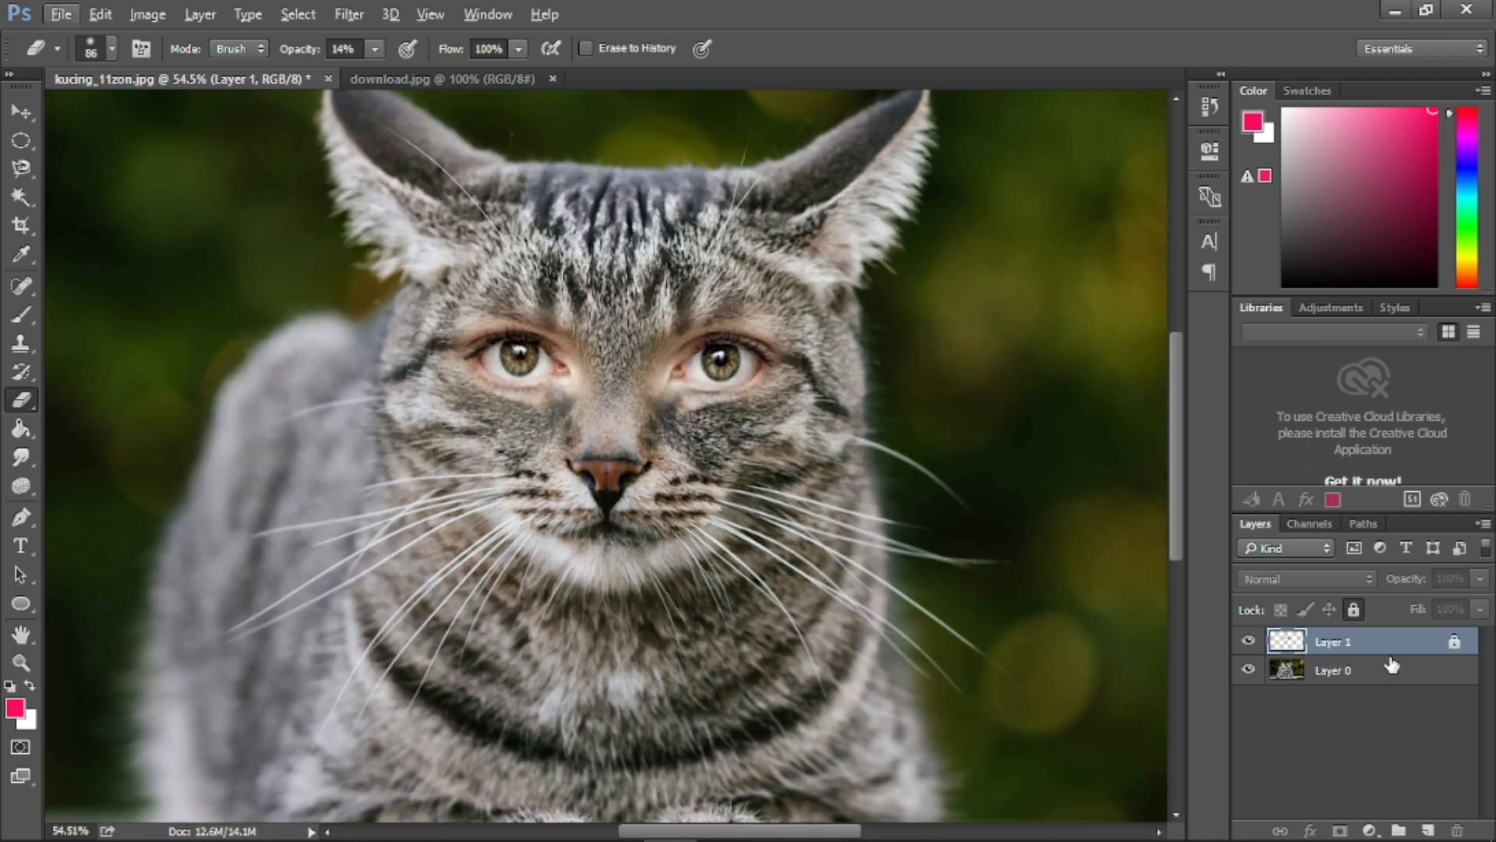
left_click(1360, 672)
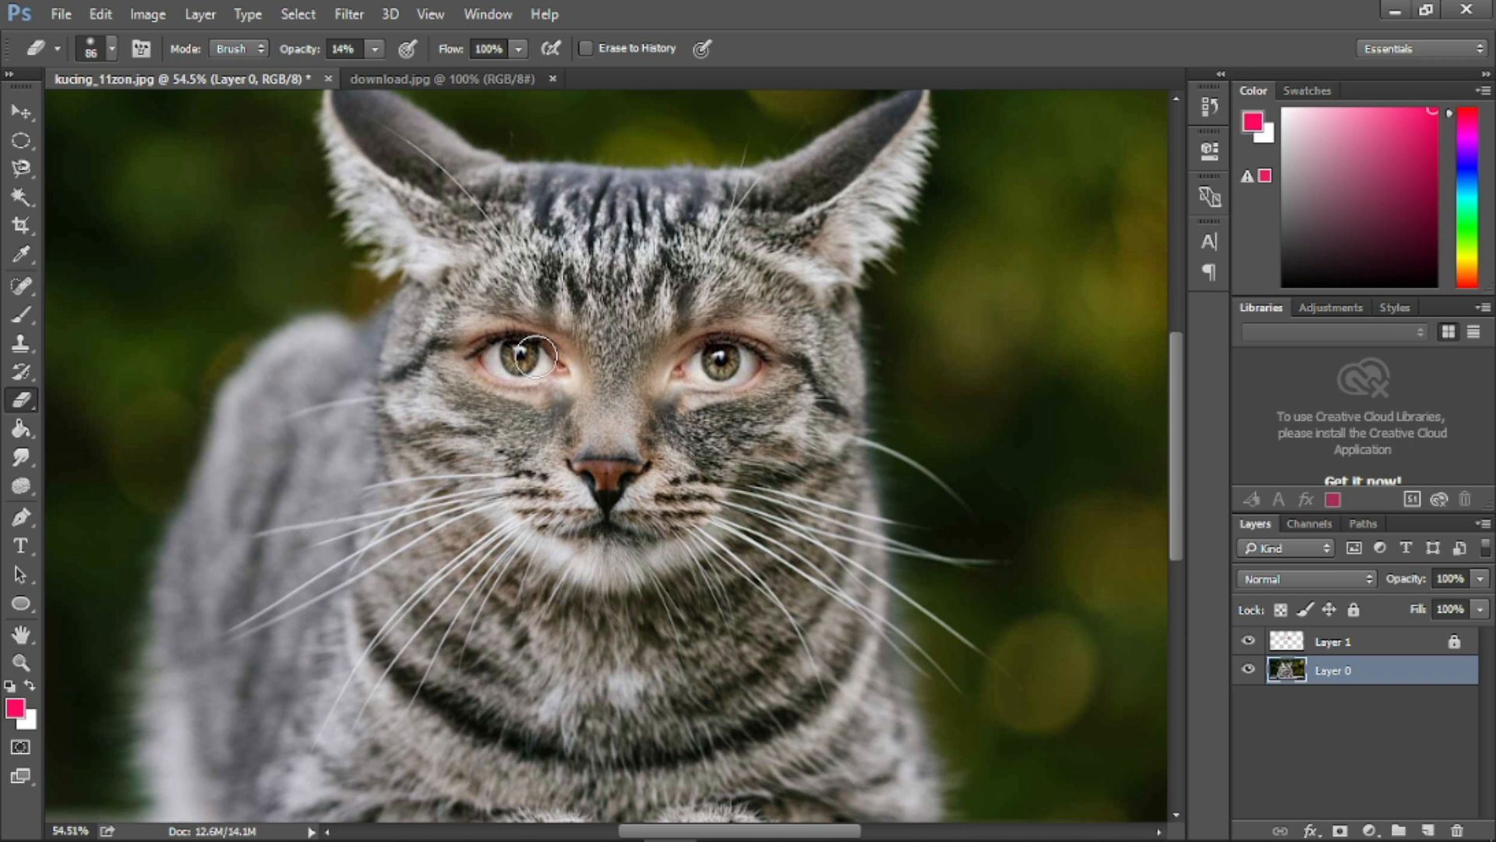
mouse_move(562, 371)
left_mouse_down()
mouse_move(476, 357)
mouse_move(560, 373)
mouse_move(547, 353)
mouse_move(473, 353)
mouse_move(577, 370)
mouse_move(542, 370)
mouse_move(522, 365)
mouse_move(751, 362)
mouse_move(691, 370)
mouse_move(744, 358)
mouse_move(696, 354)
mouse_move(670, 378)
mouse_move(690, 352)
mouse_move(758, 352)
mouse_move(715, 369)
left_mouse_up()
scroll(729, 421, "down", 5)
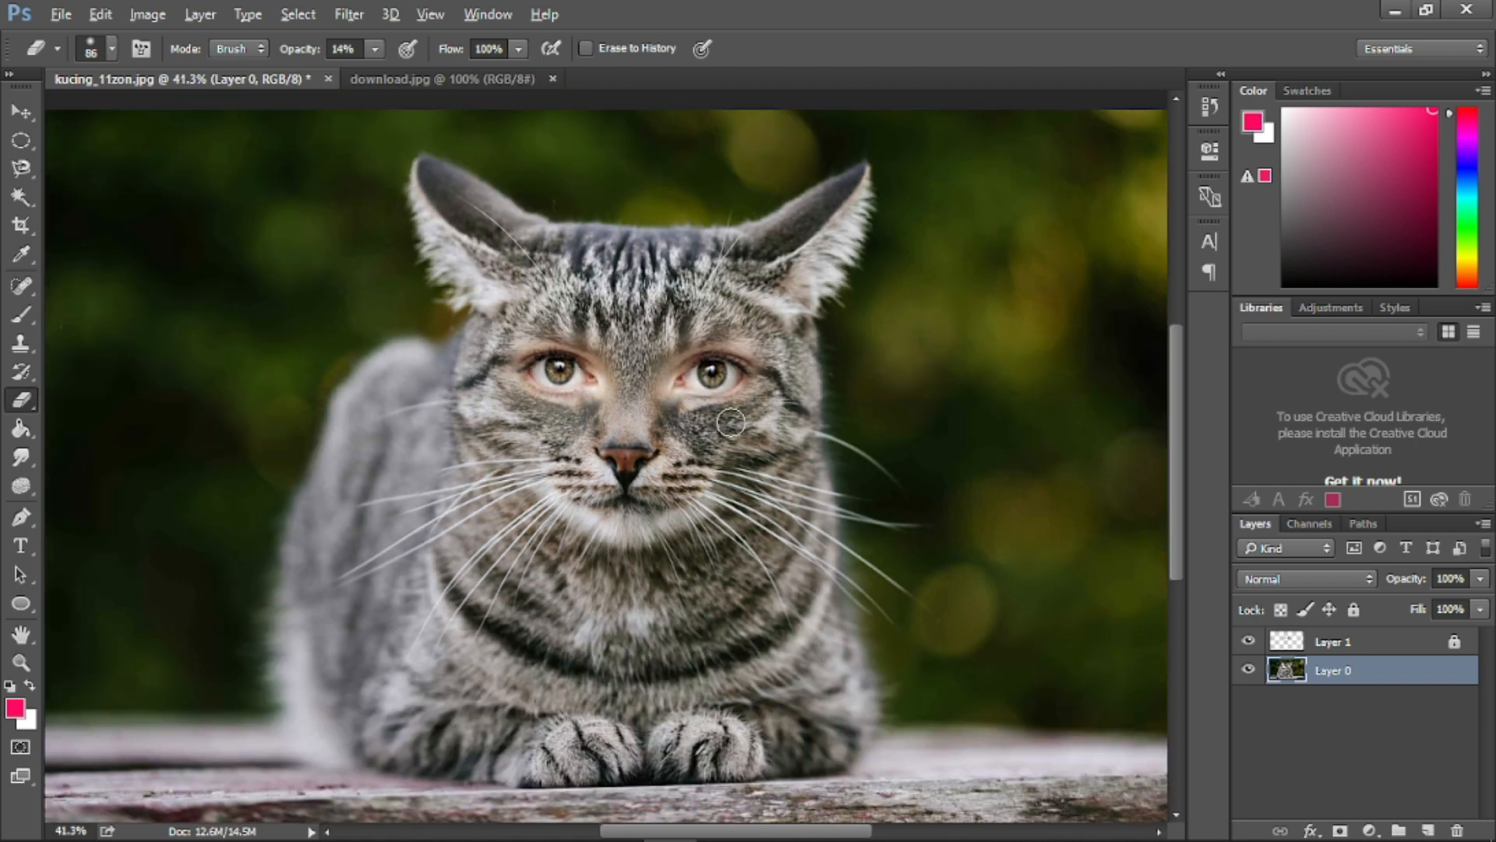
scroll(764, 425, "down", 1)
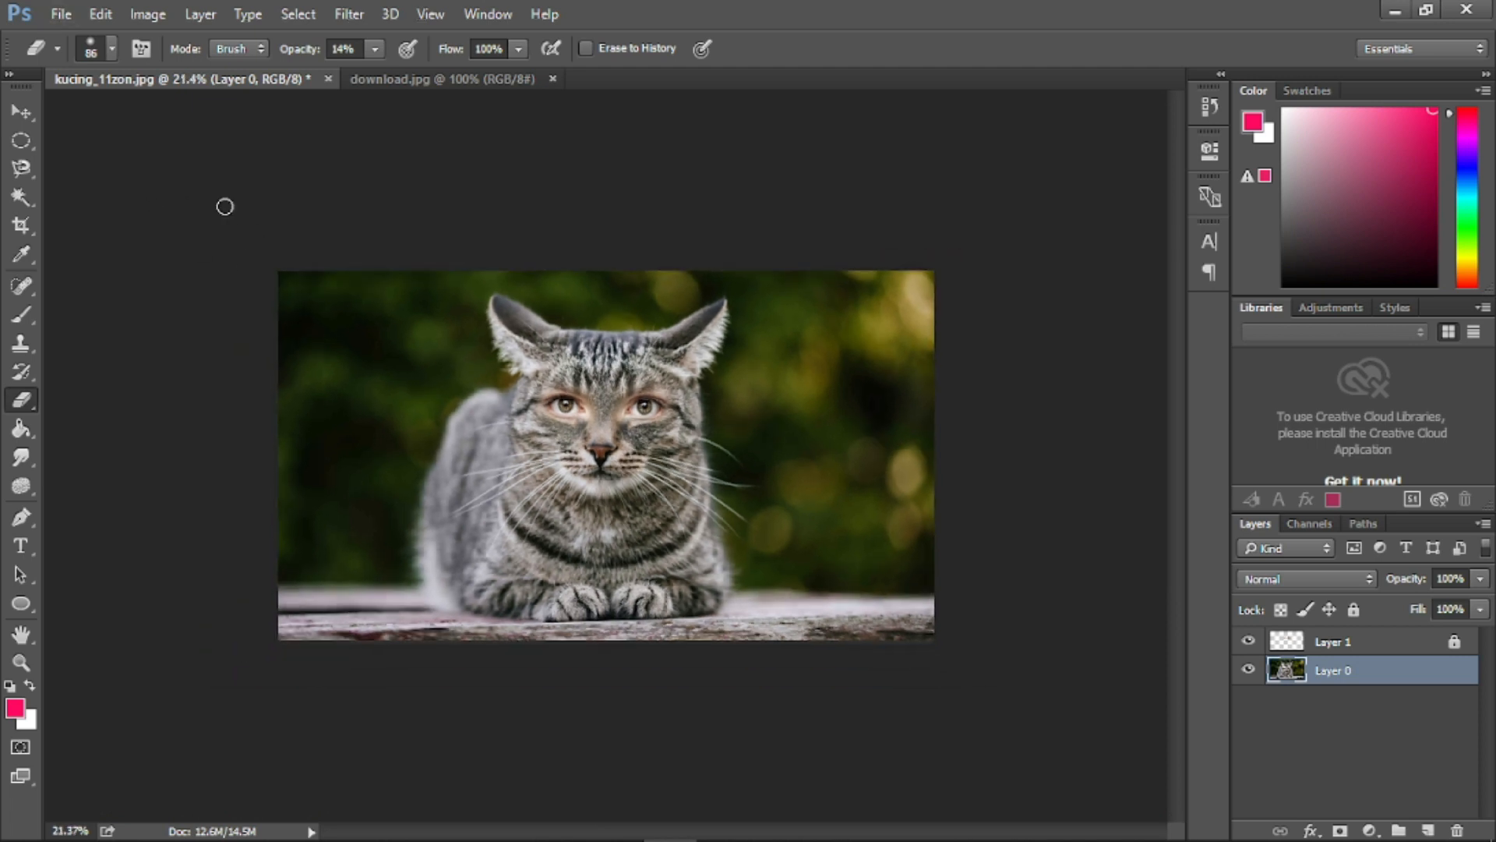
- Bring the whole human-eyes photo from download.jpg into the cat document as a new layer above Layer 0
left_click(21, 141)
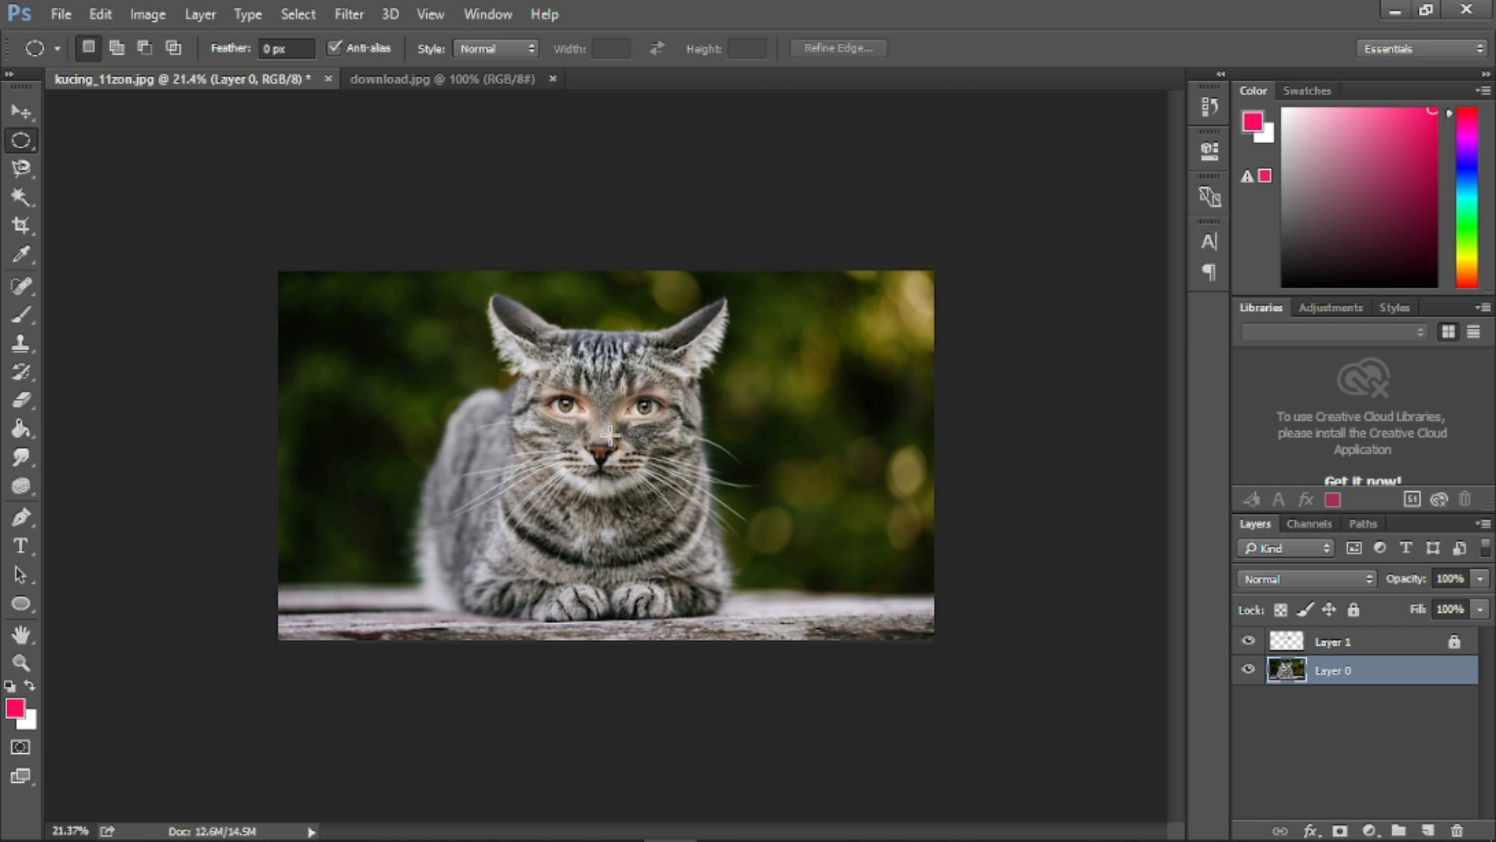
scroll(610, 434, "up", 5)
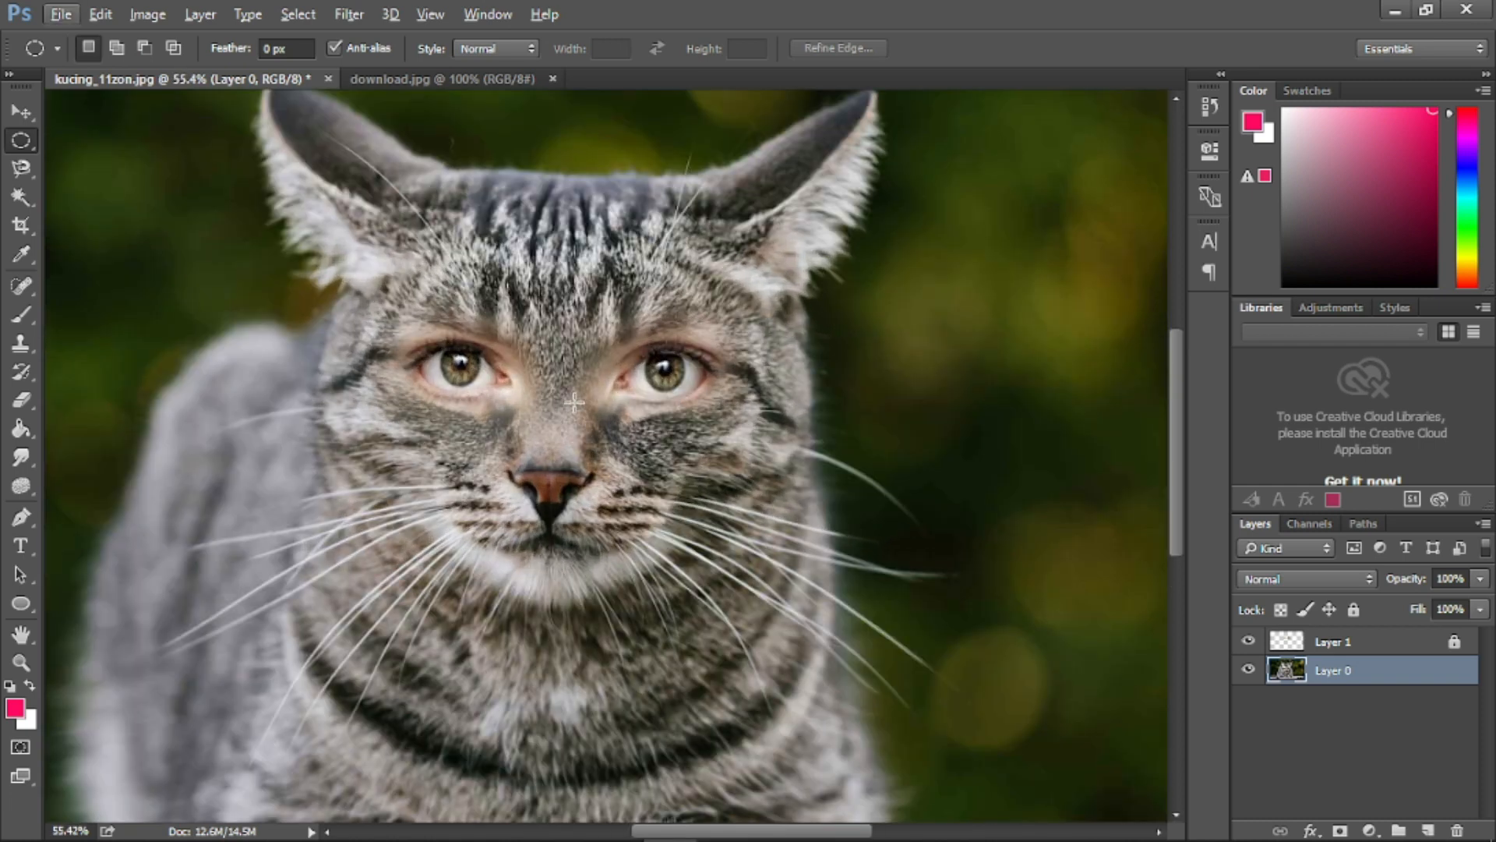
left_click(424, 78)
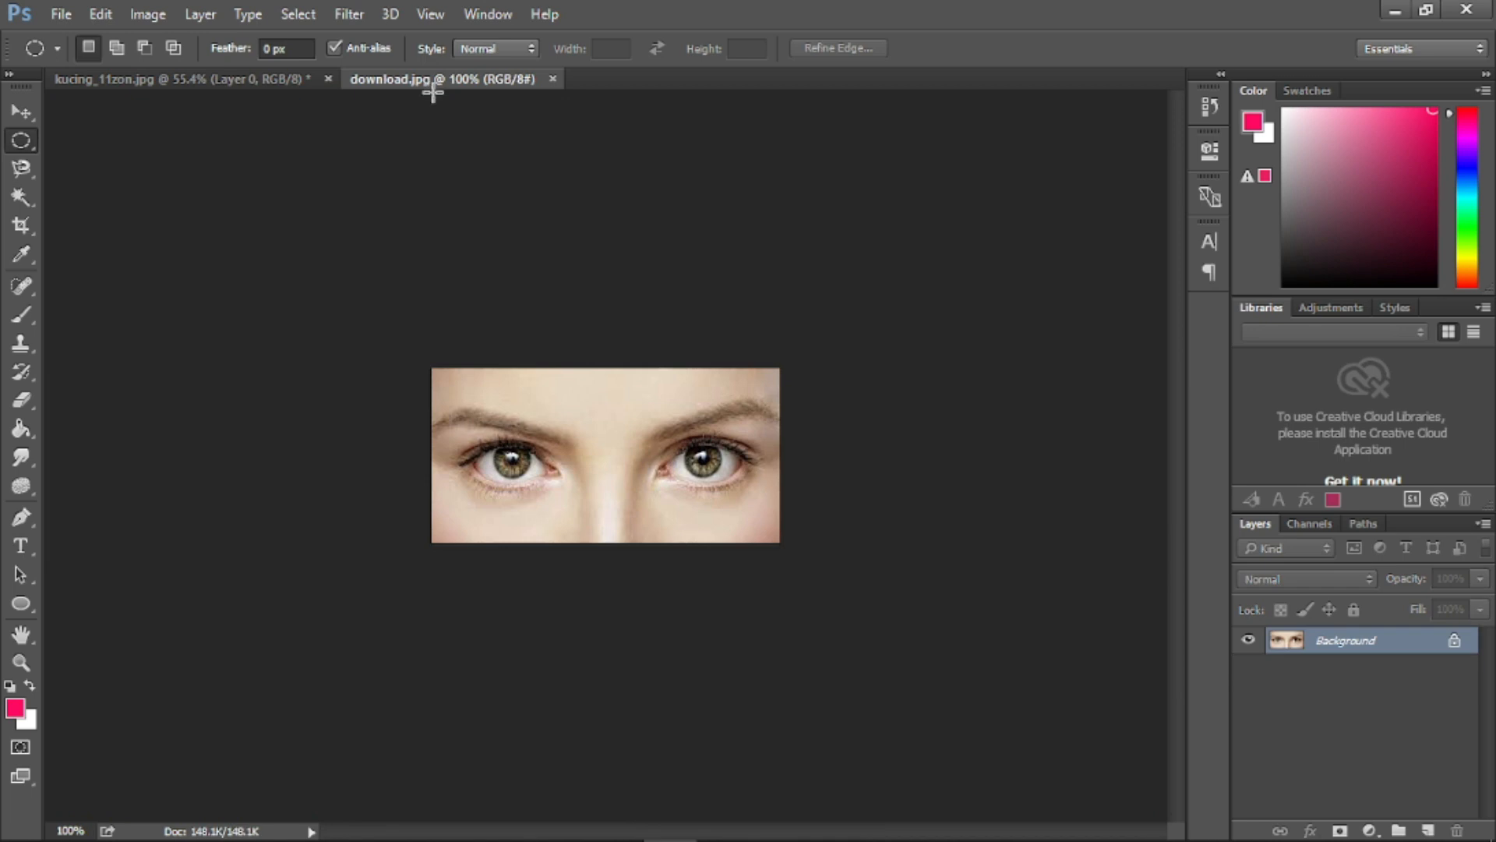
left_click(21, 111)
left_click_drag(574, 401, 686, 373)
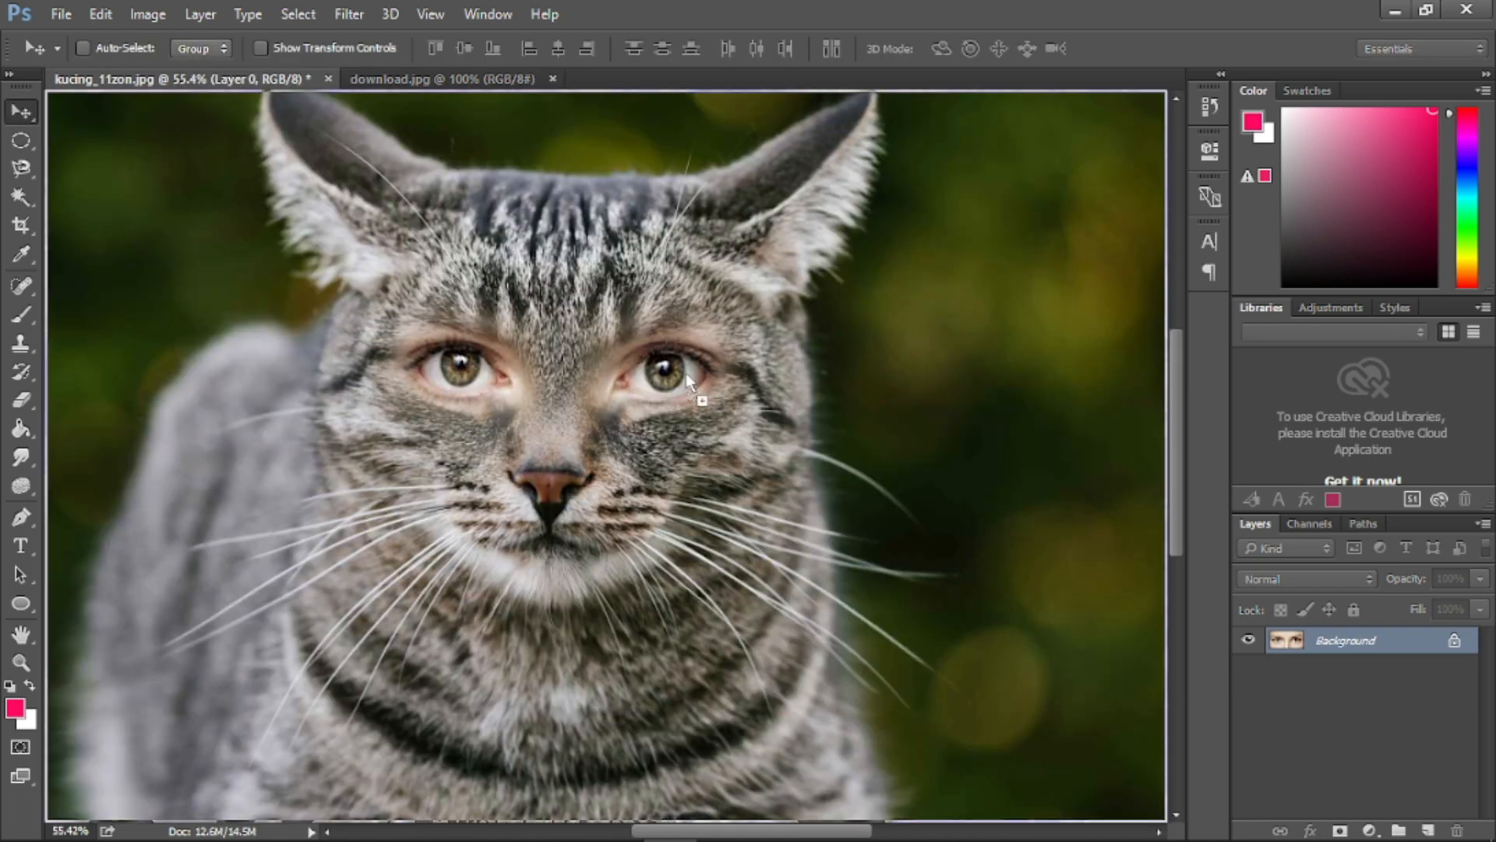
- Scale the inserted eyes photo to about 216% wide and 230% high and place it beside the cat's ear, over the blurred background
left_click_drag(779, 551, 846, 669)
key("ctrl+t")
left_click_drag(709, 633, 998, 279)
scroll(987, 519, "down", 3)
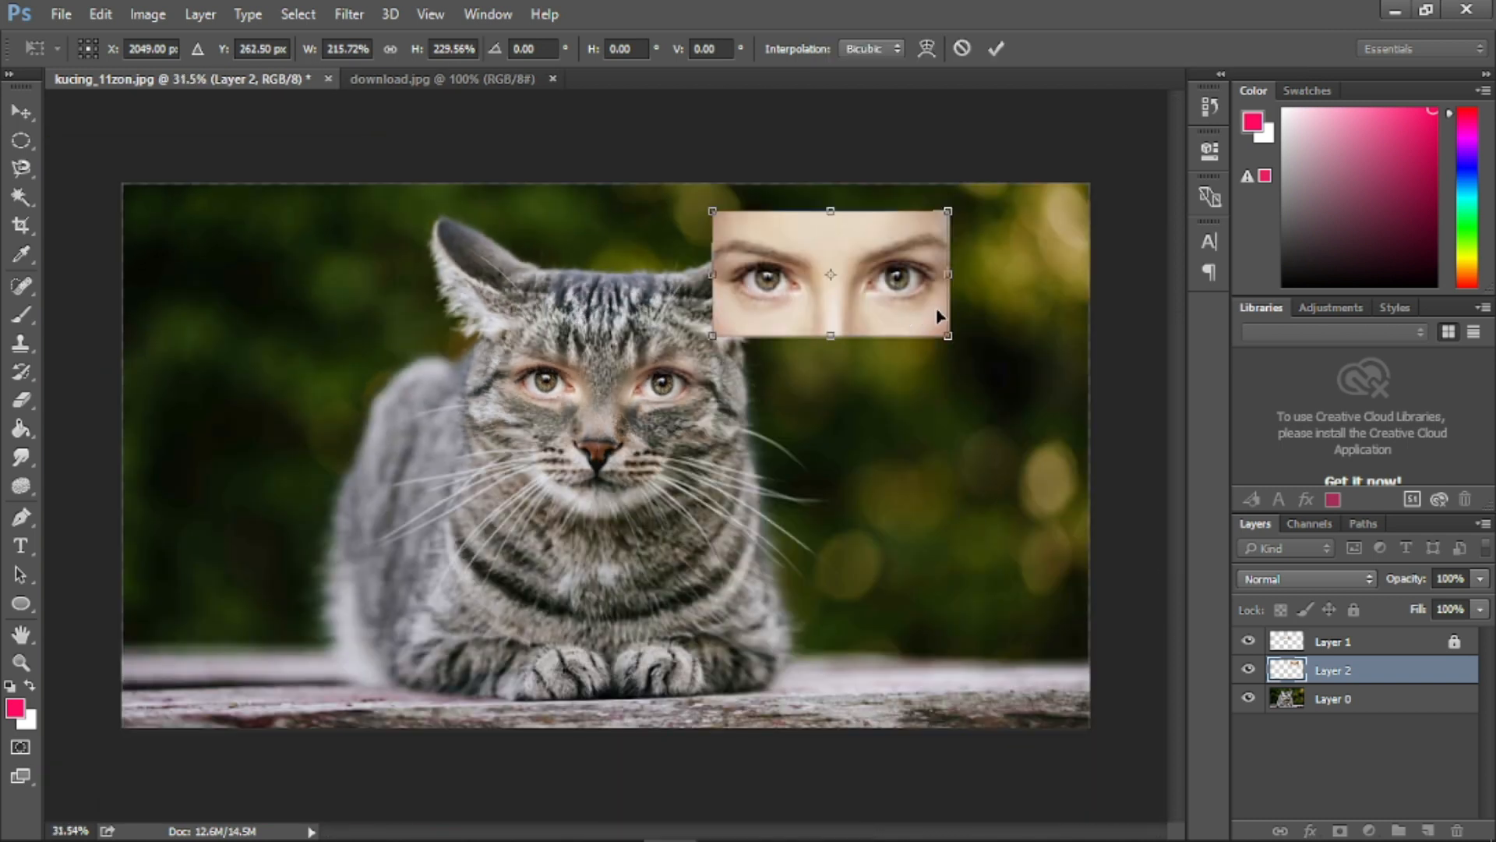
left_click_drag(907, 305, 1010, 306)
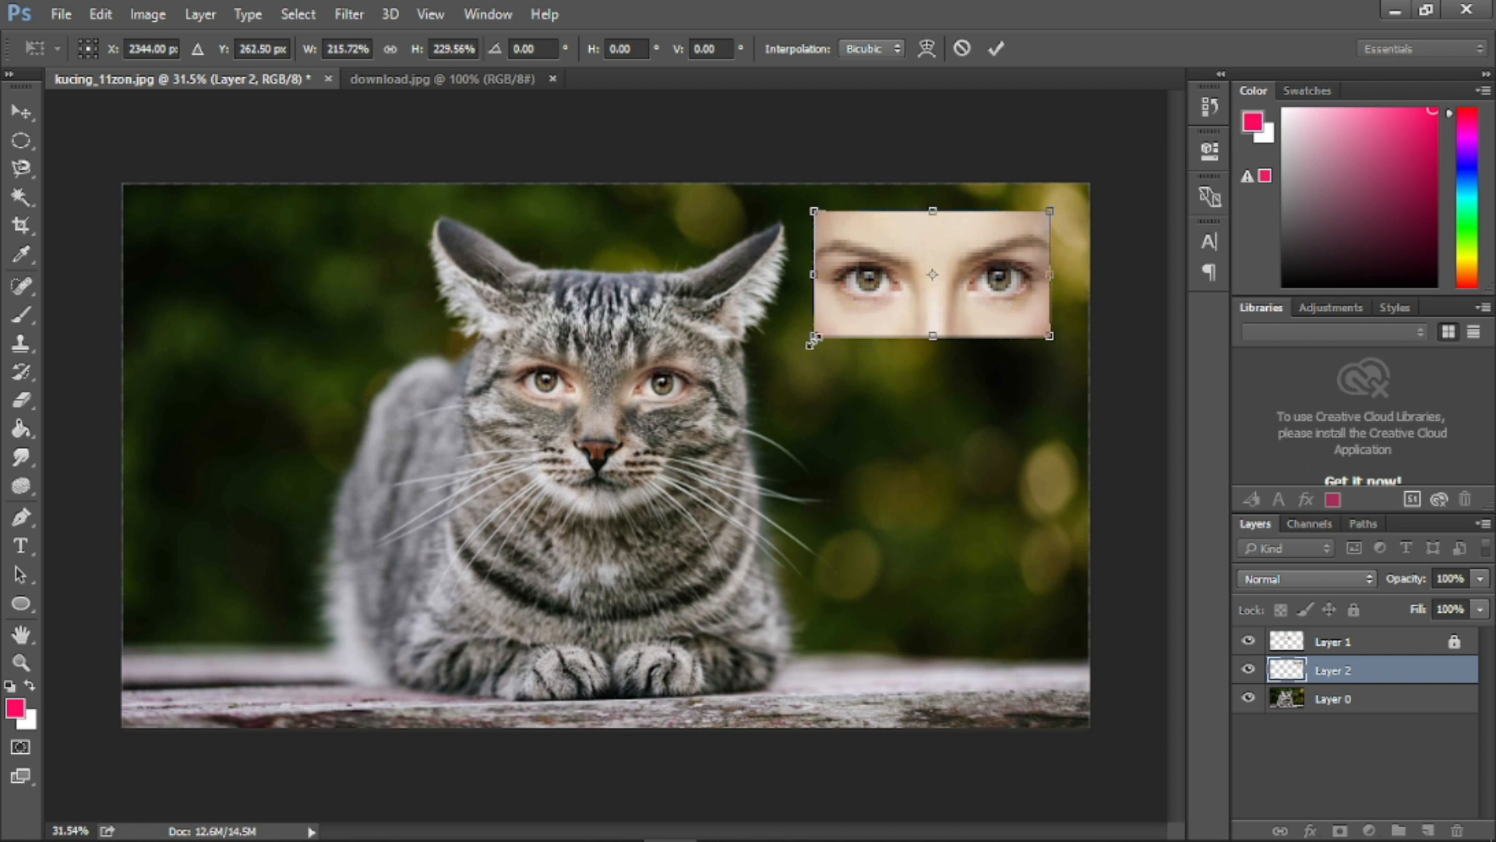
key("Return")
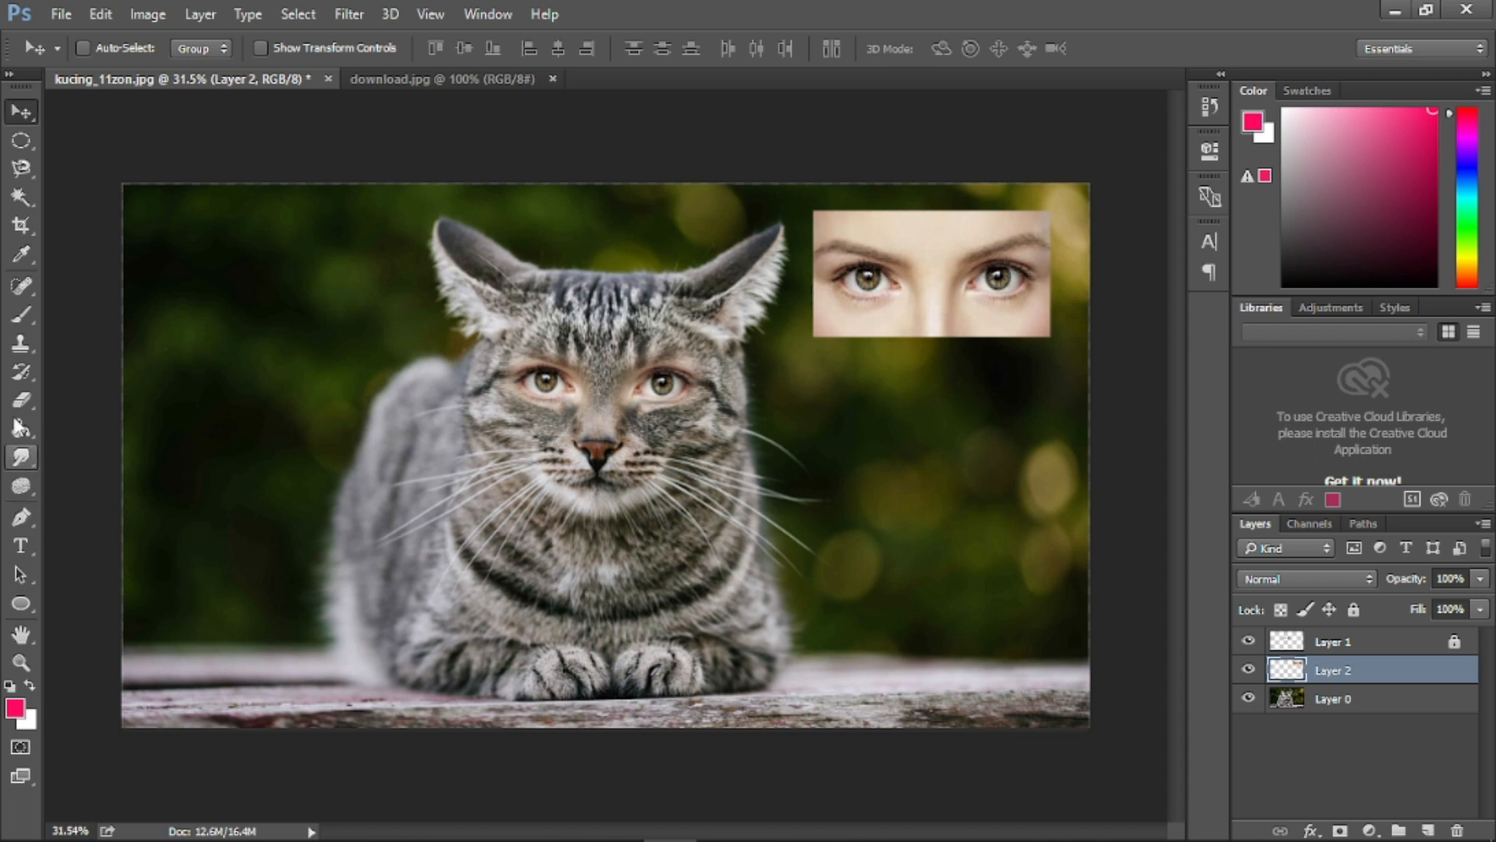
- Draw a curved pink arrow from the inserted eyes photo to the cat's face with a 9 px round brush at 100% hardness
left_click(21, 315)
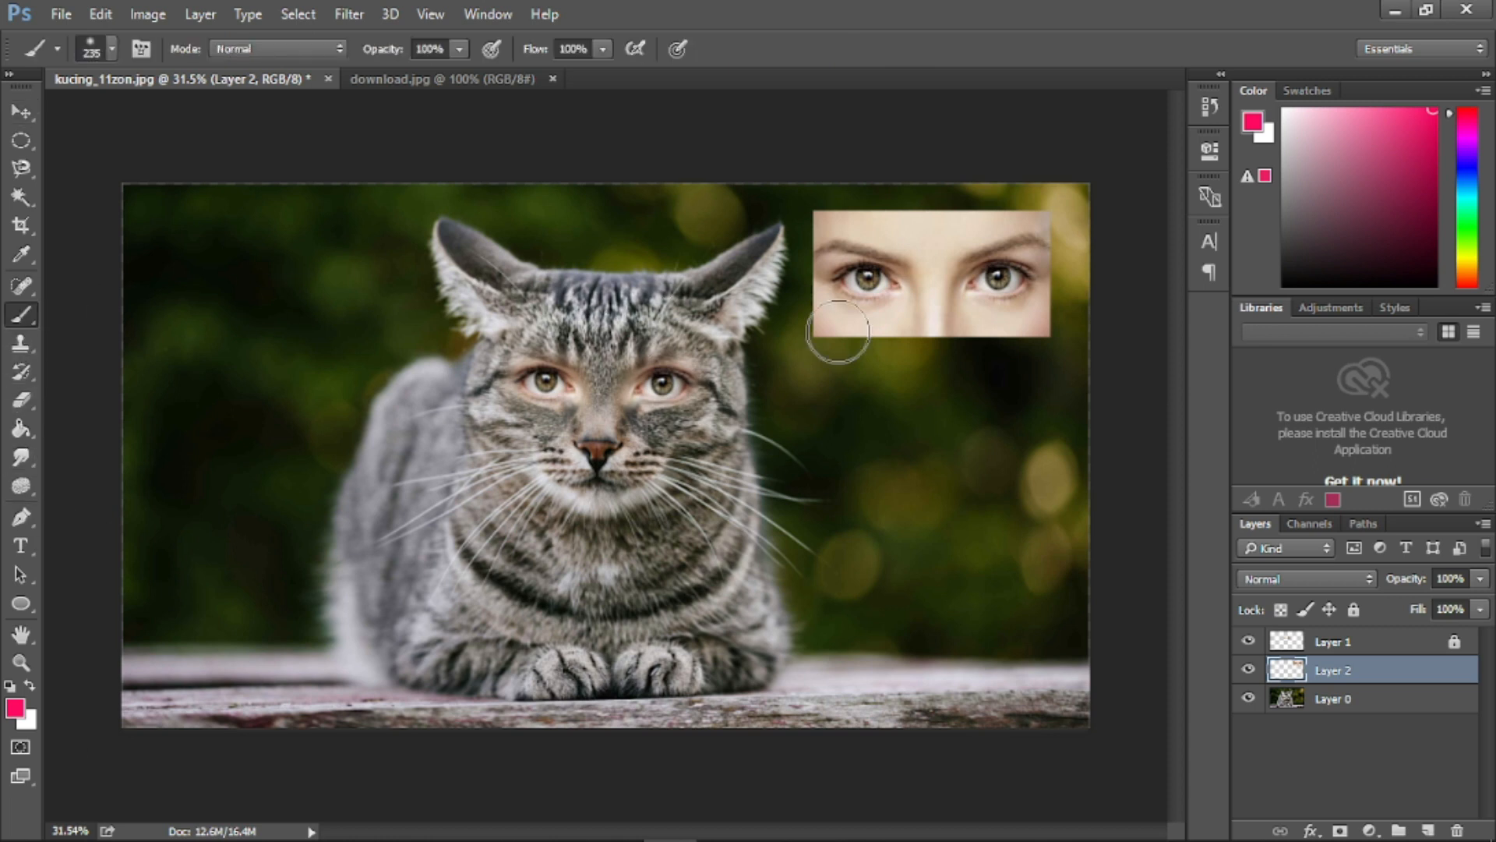
right_click(352, 377)
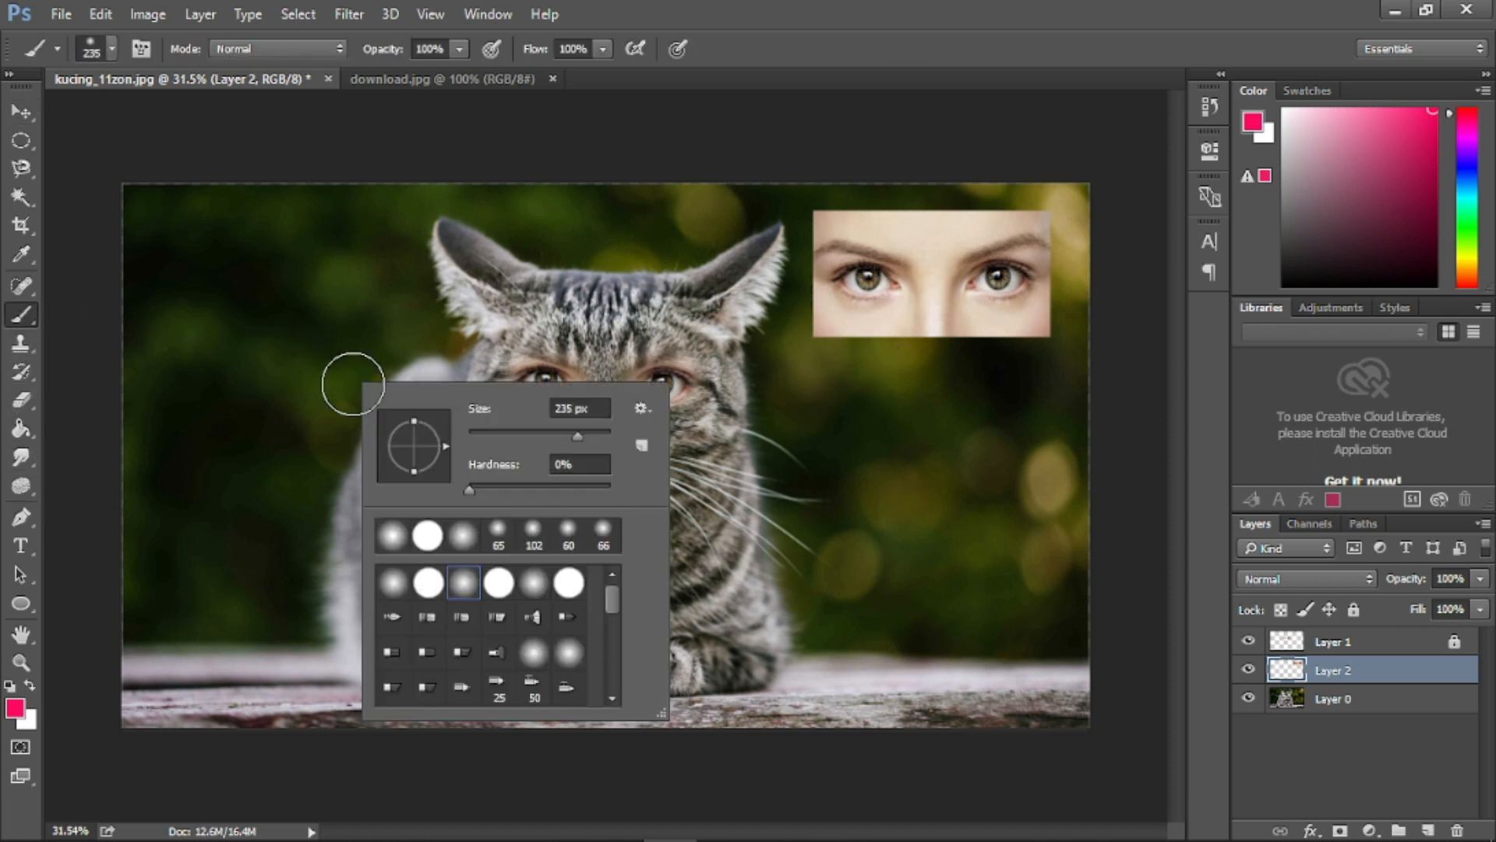
left_click(427, 536)
left_click_drag(473, 434, 477, 435)
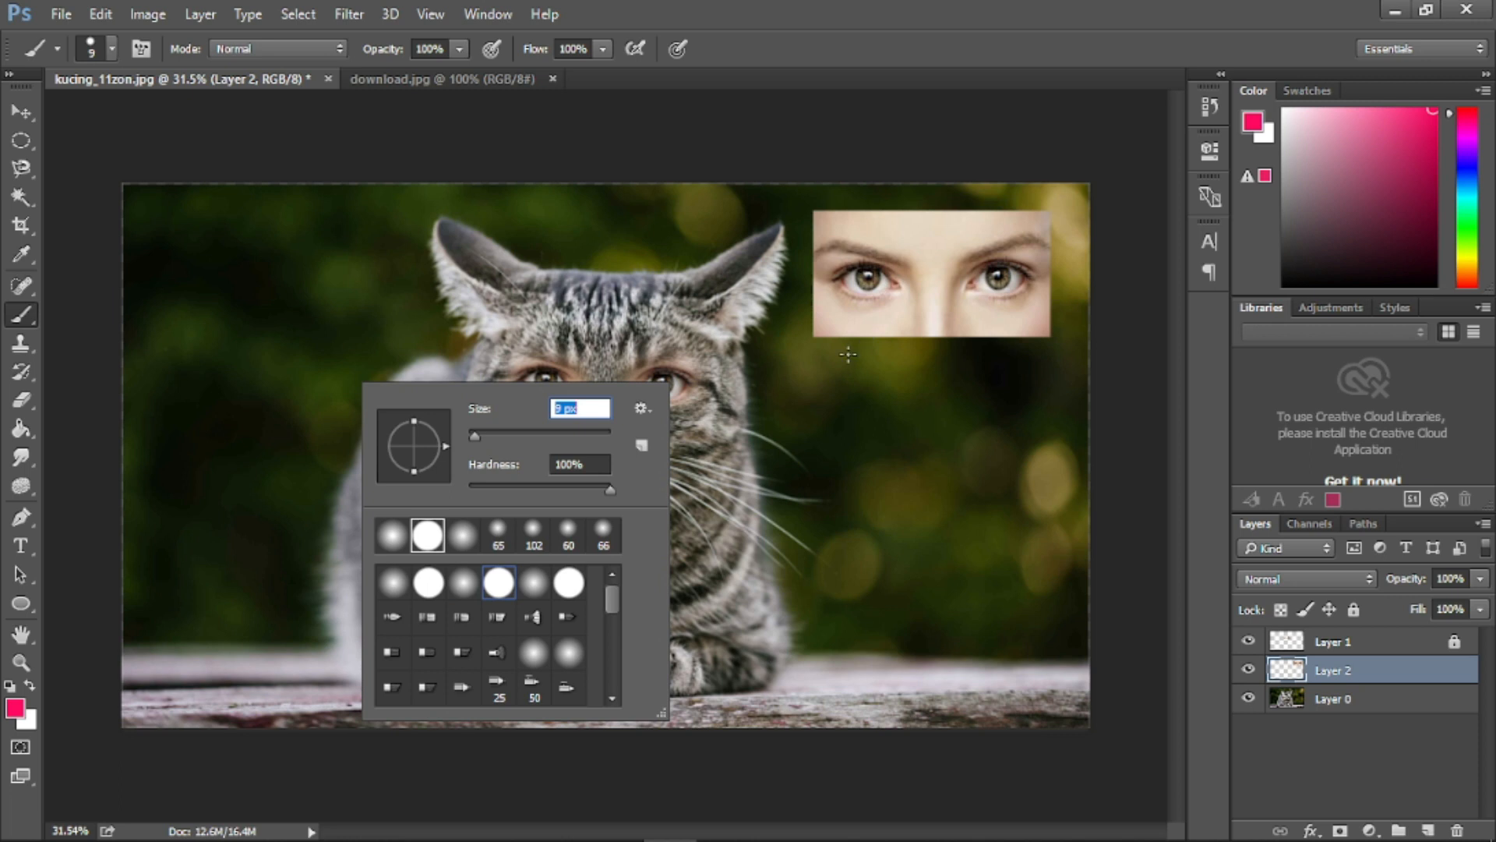
key("Return")
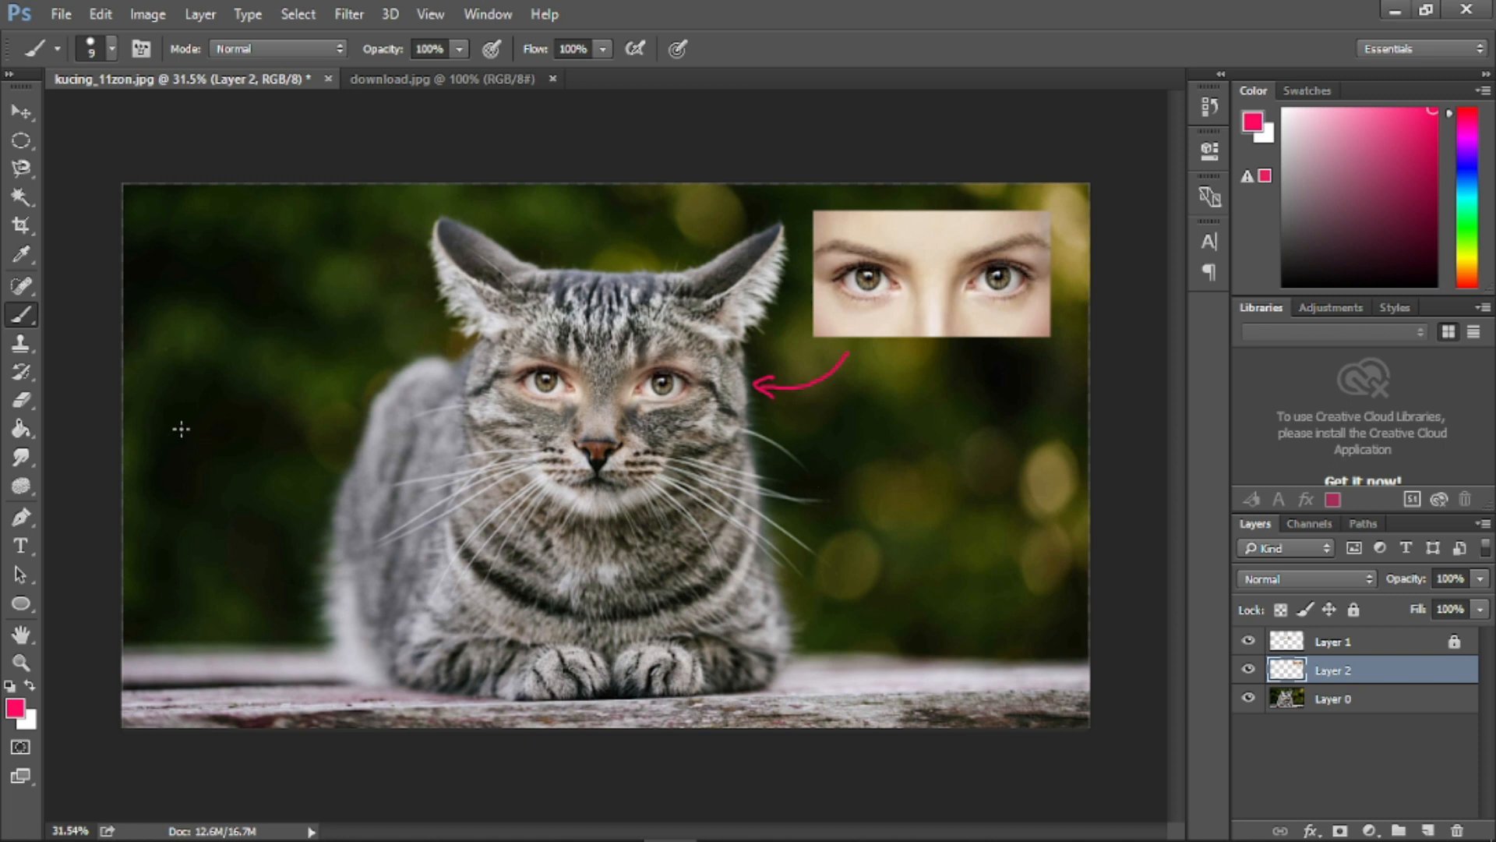
- Start saving the document under a new name, choosing the Pictures folder and the PNG format
left_click(61, 14)
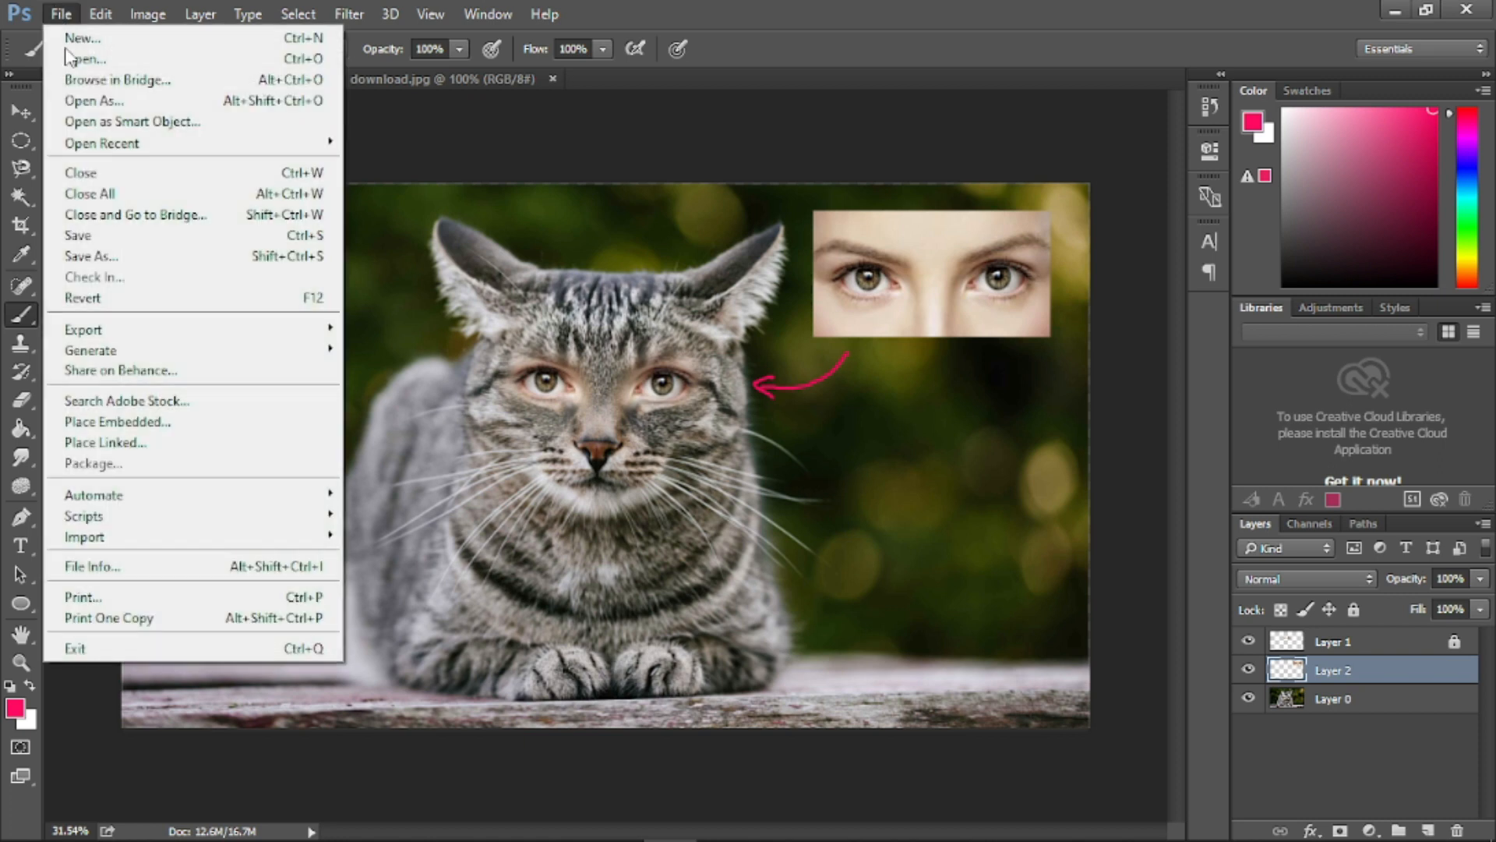
left_click(102, 258)
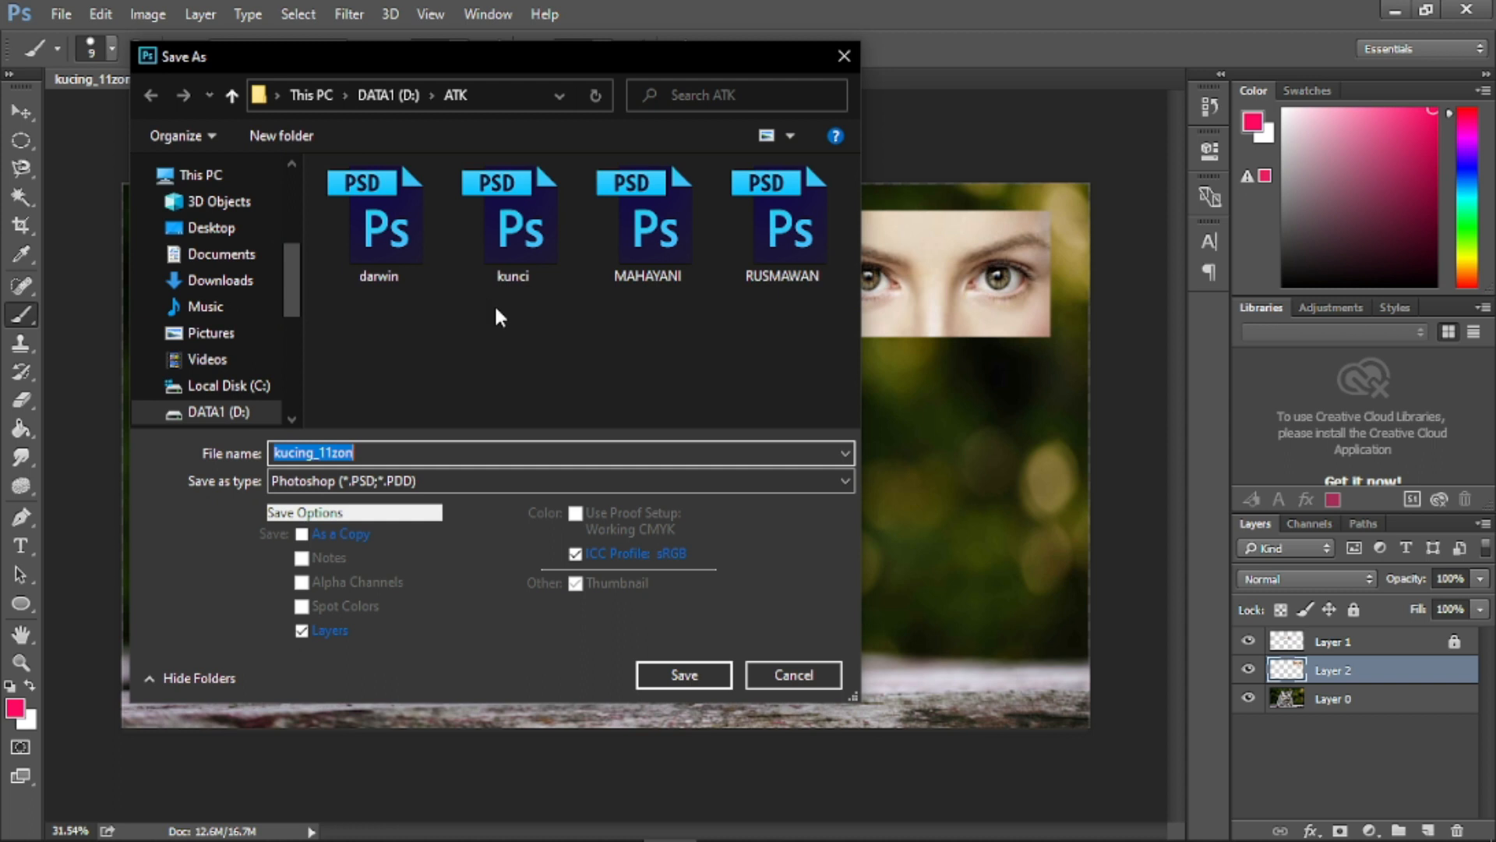
left_click(358, 479)
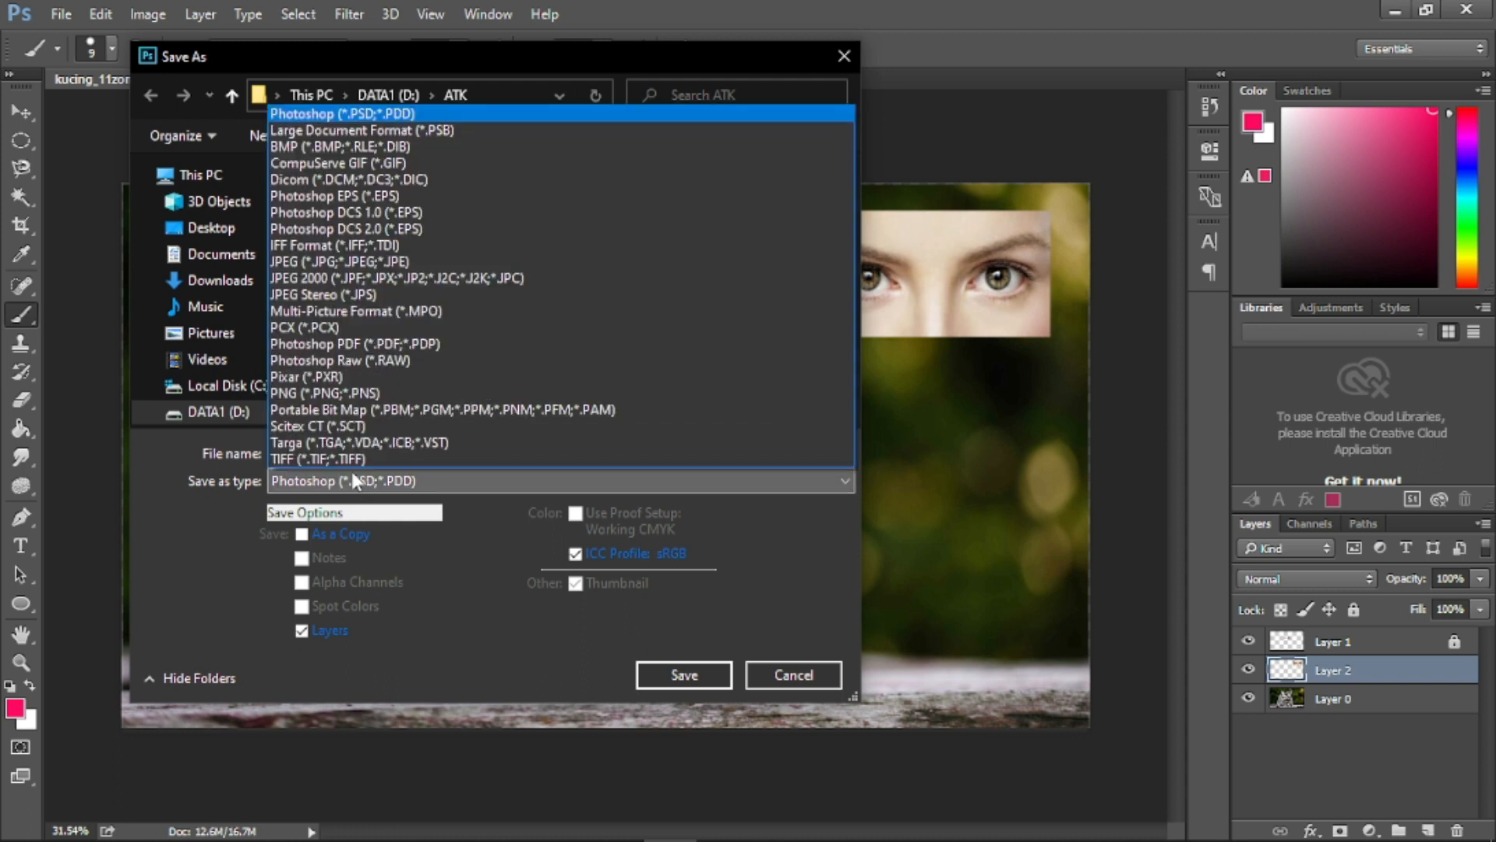
left_click(212, 332)
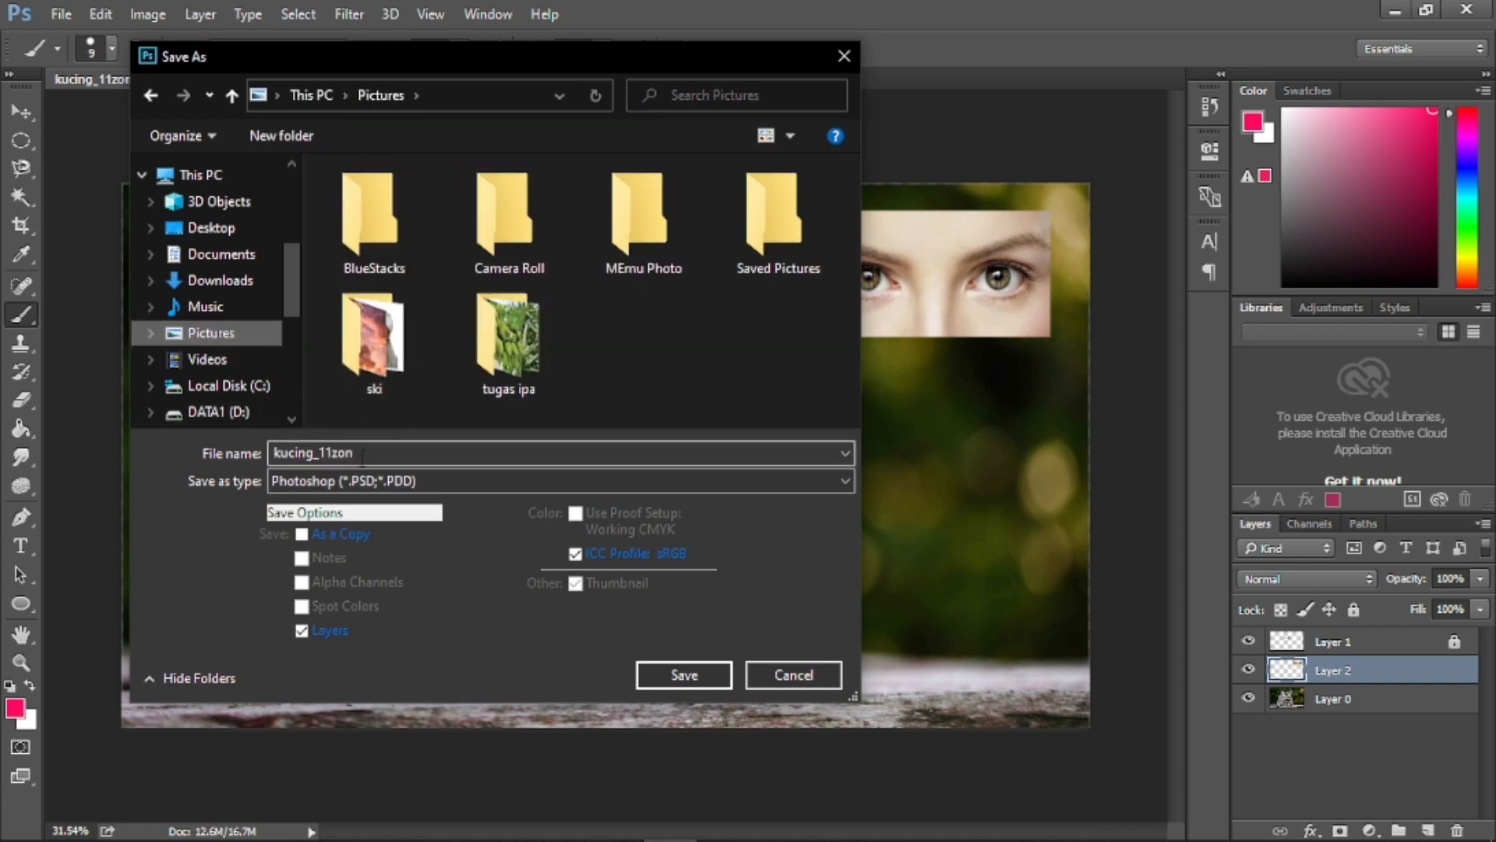
left_click(434, 479)
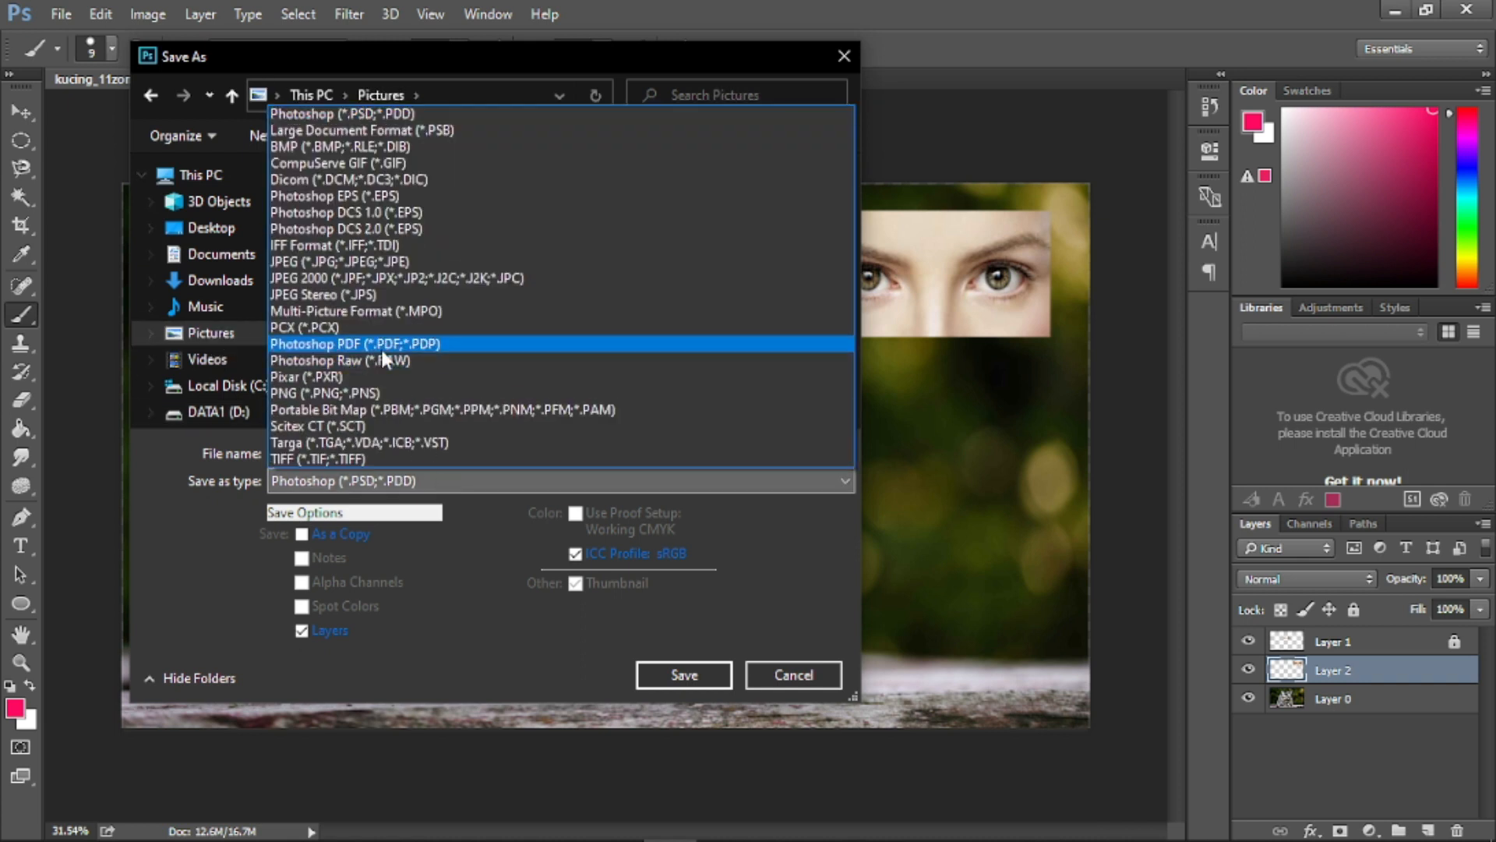
left_click(382, 393)
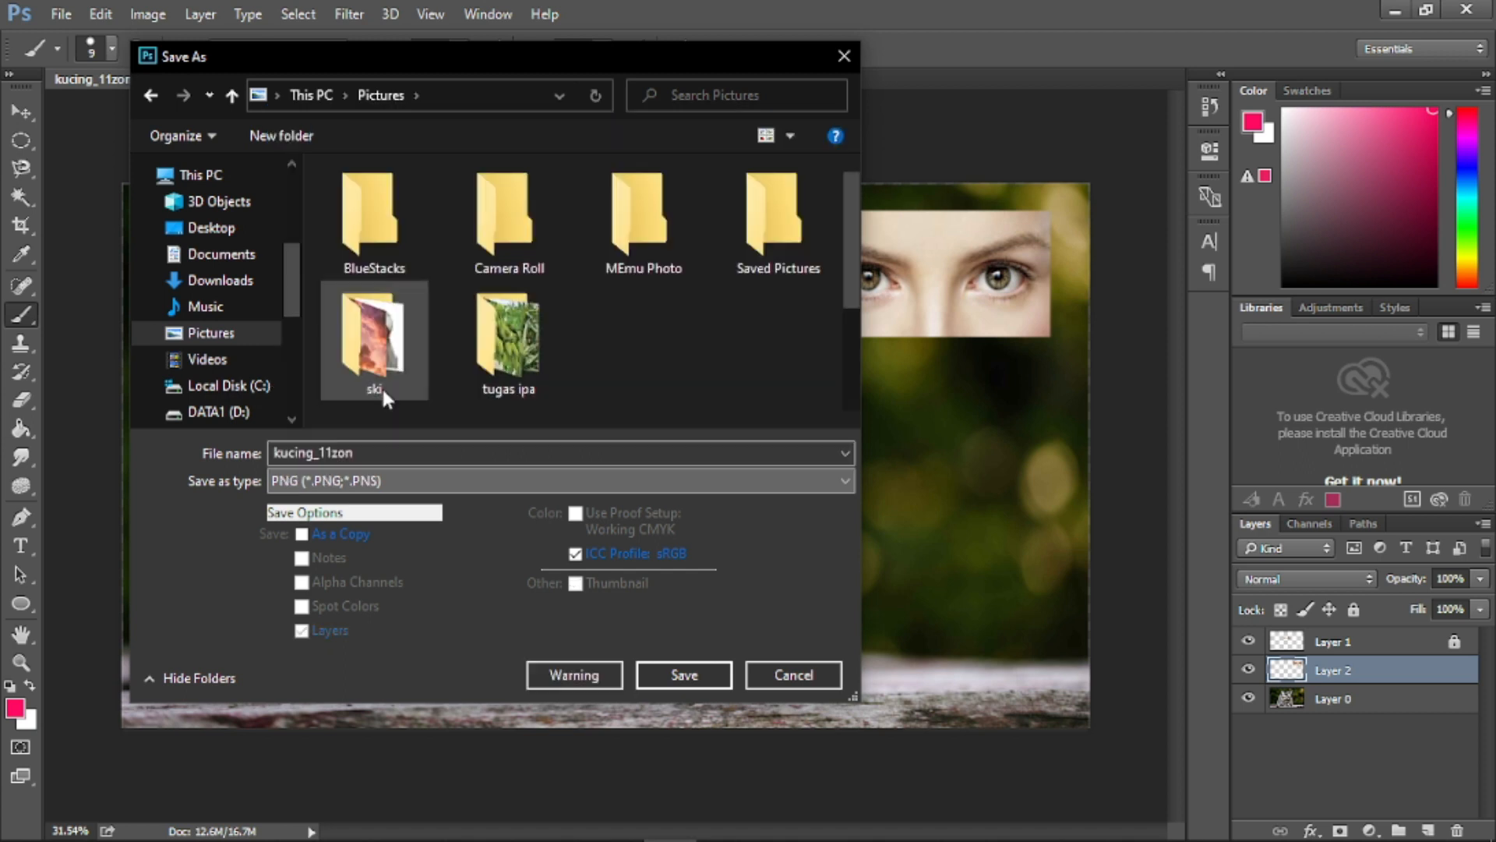
- Name the PNG file matakucin and save it with None / Fast compression
left_click(452, 455)
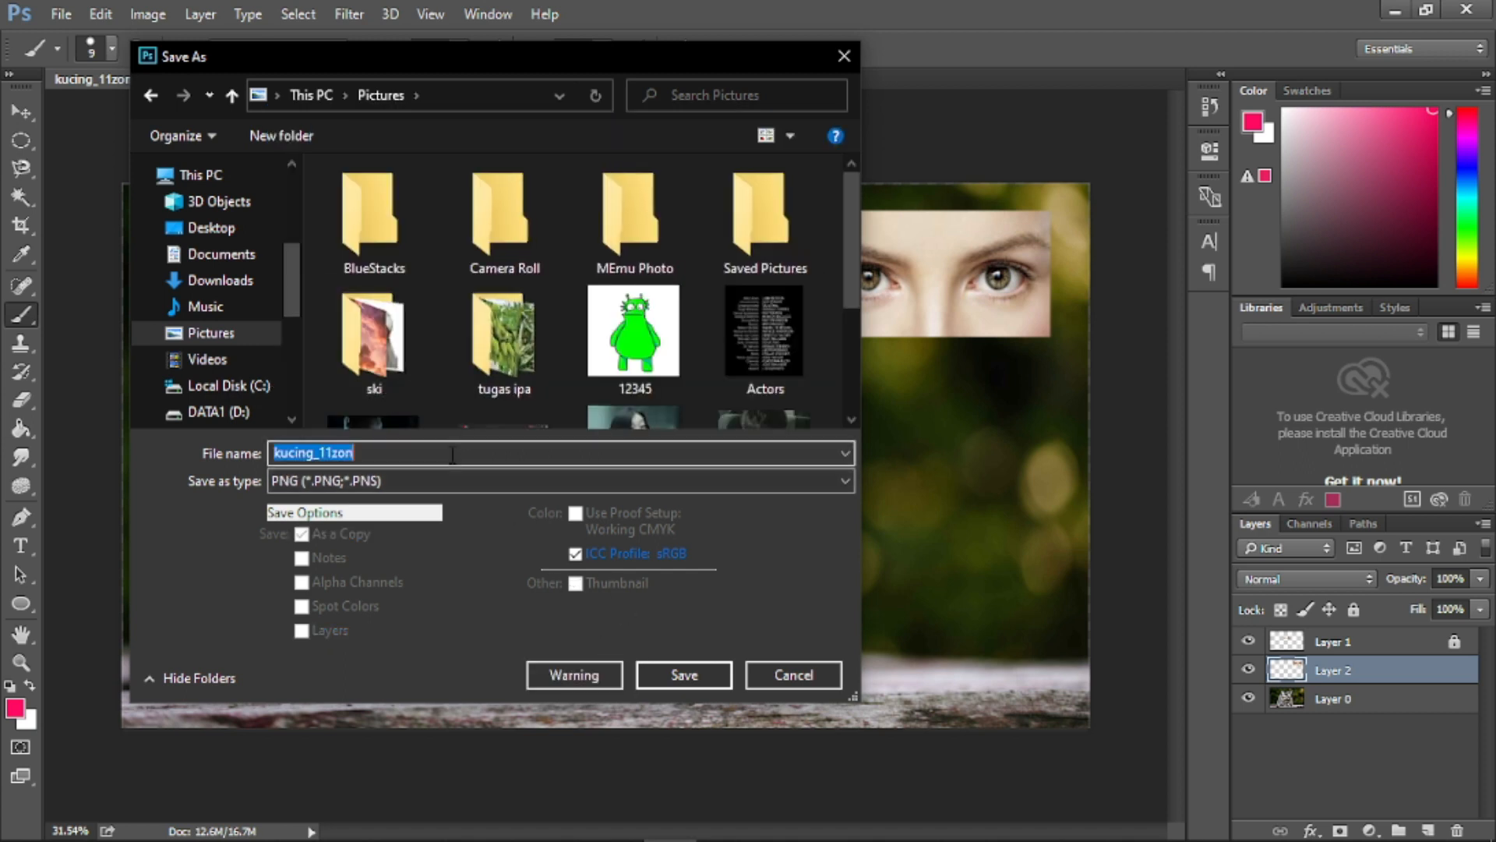
type("matakucin")
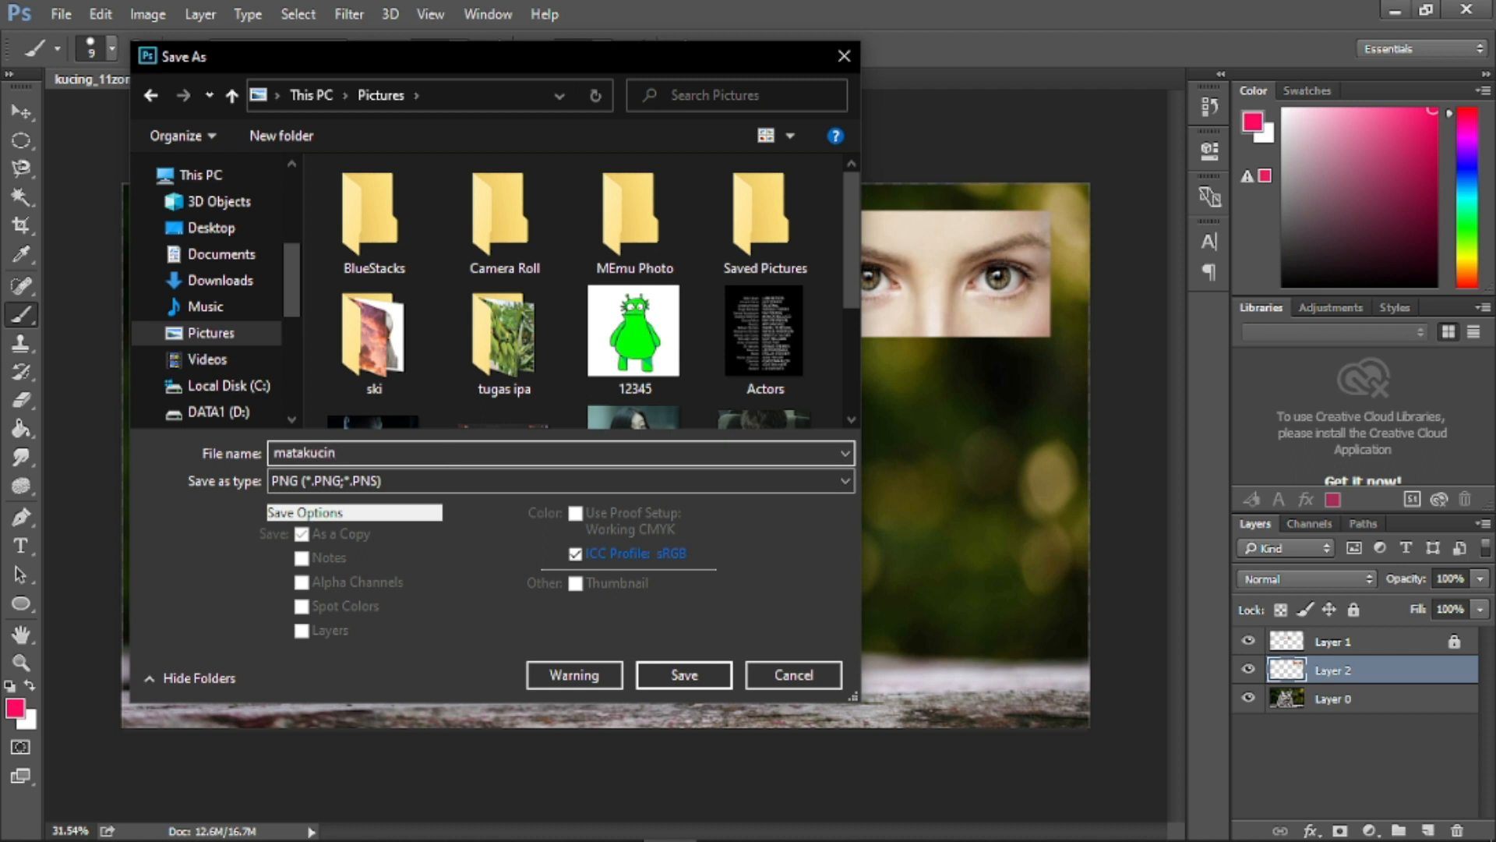
left_click(661, 673)
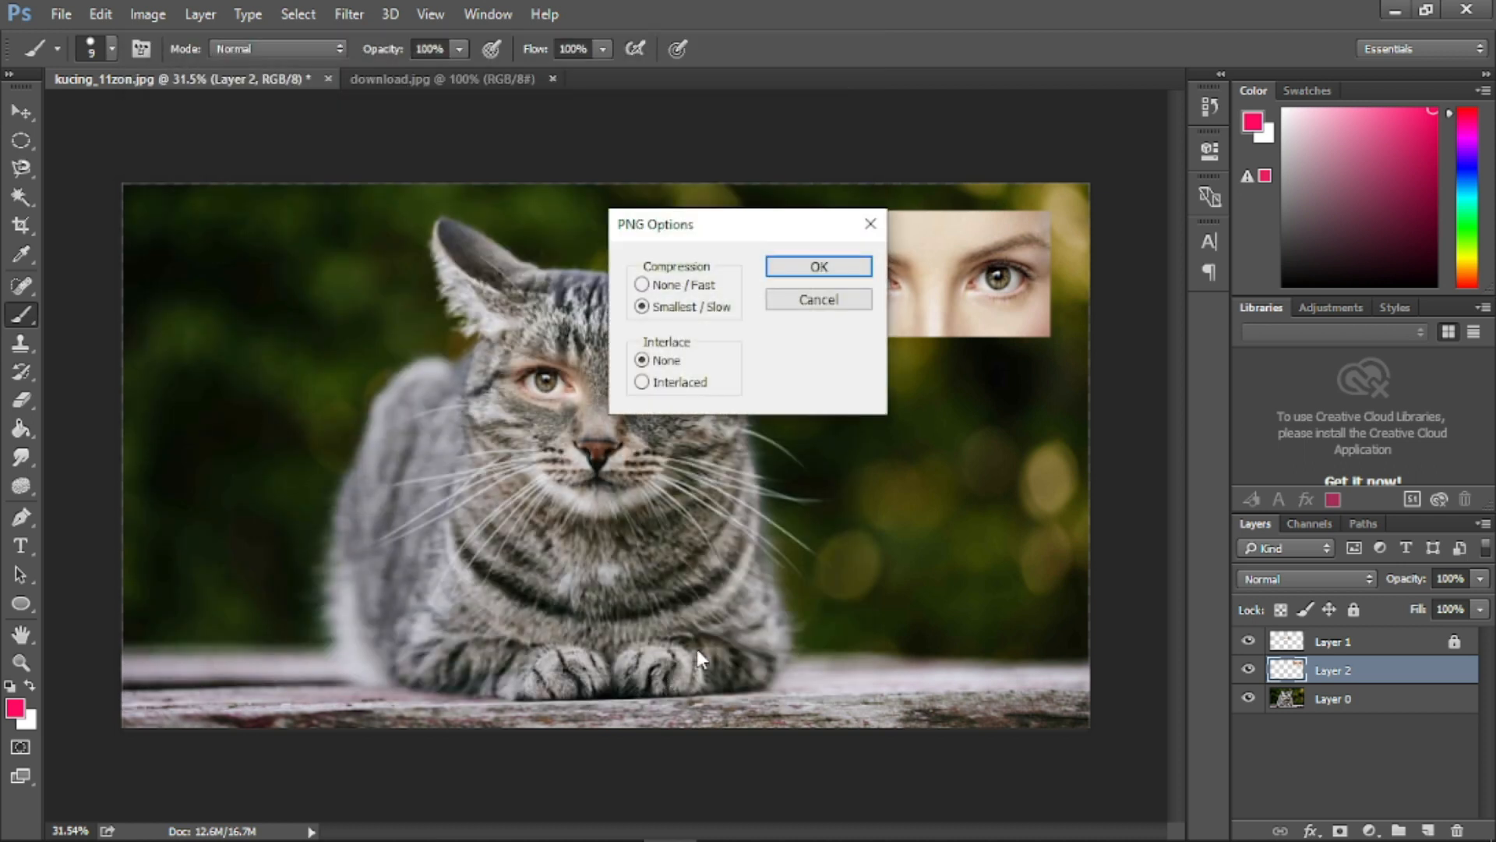
left_click(700, 286)
left_click(832, 266)
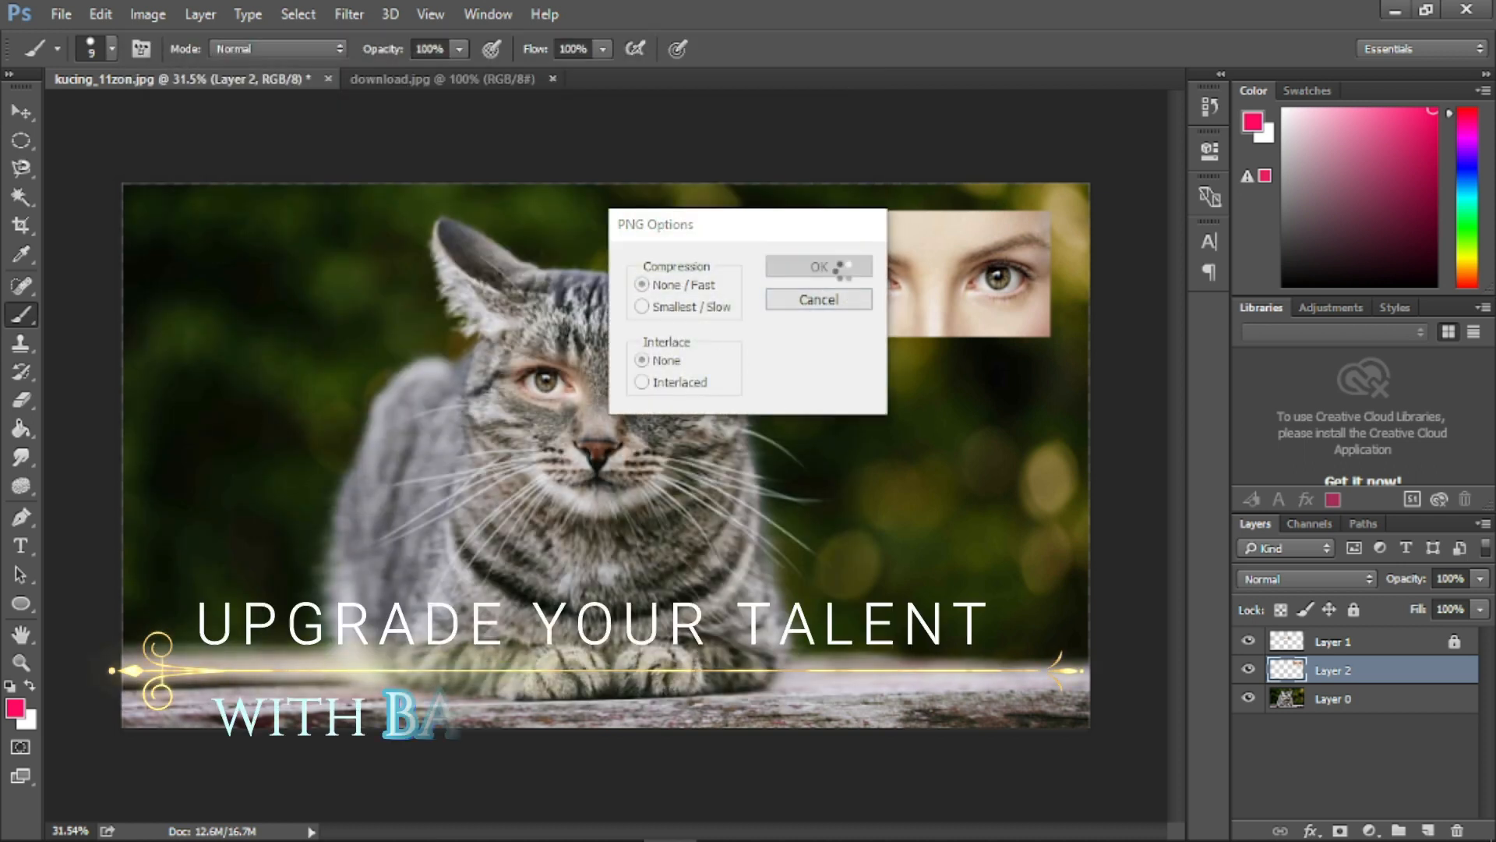